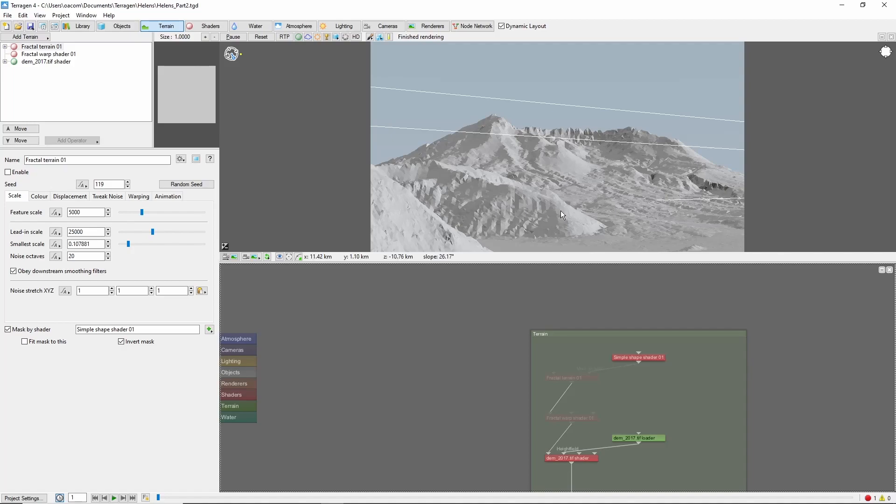
Step: Add a Simple shape colour shader as a new layer after the Base colours shader
left_click(561, 146)
left_click(206, 26)
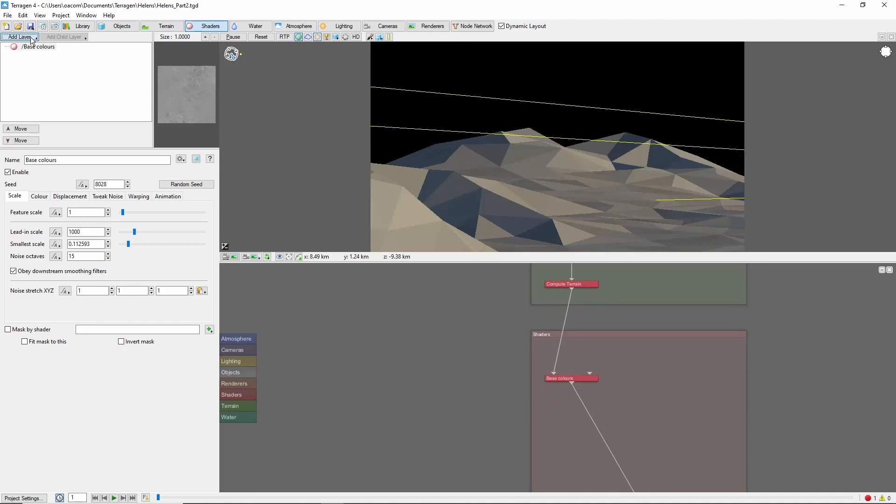
left_click(19, 37)
mouse_move(99, 51)
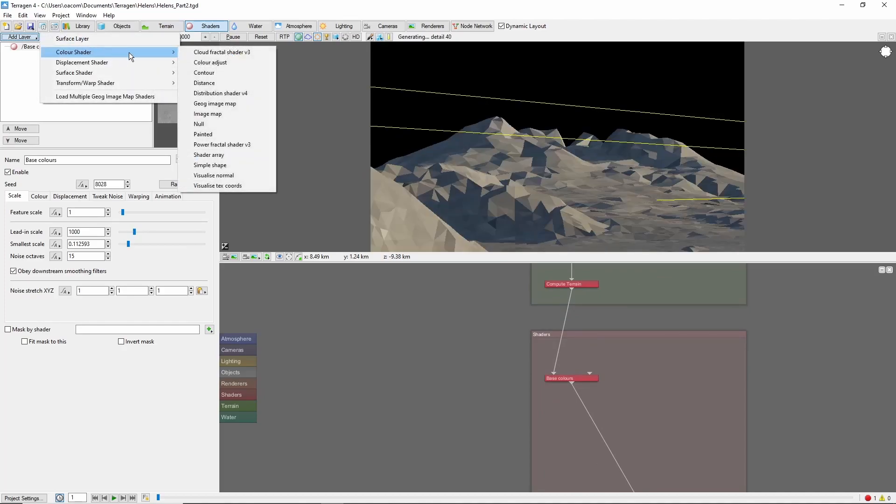
left_click(228, 164)
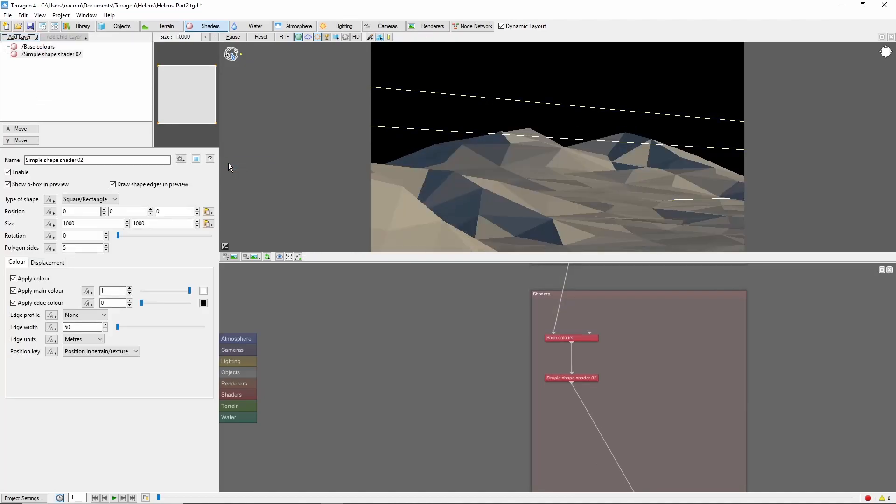
Step: Copy the coordinates of a point at the mountain's centre and paste them as the simple shape's position (9645.8, 1778.51, -14222.7)
right_click(560, 149)
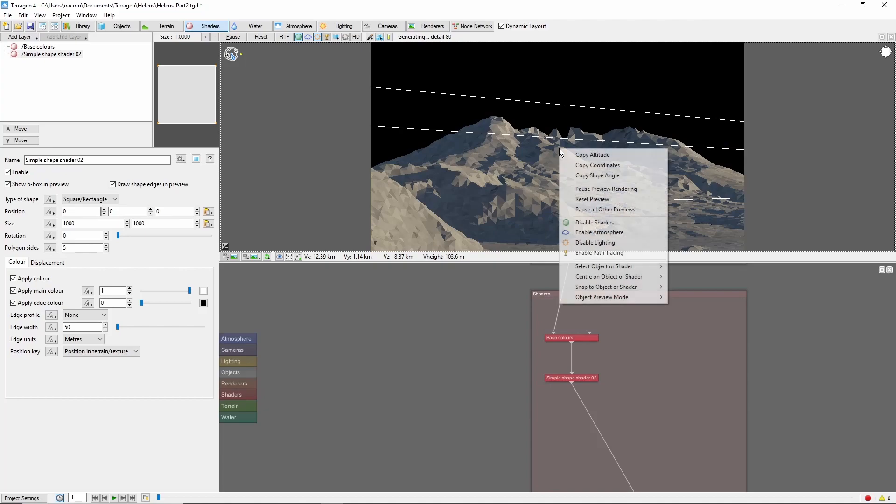
left_click(608, 165)
left_click(208, 212)
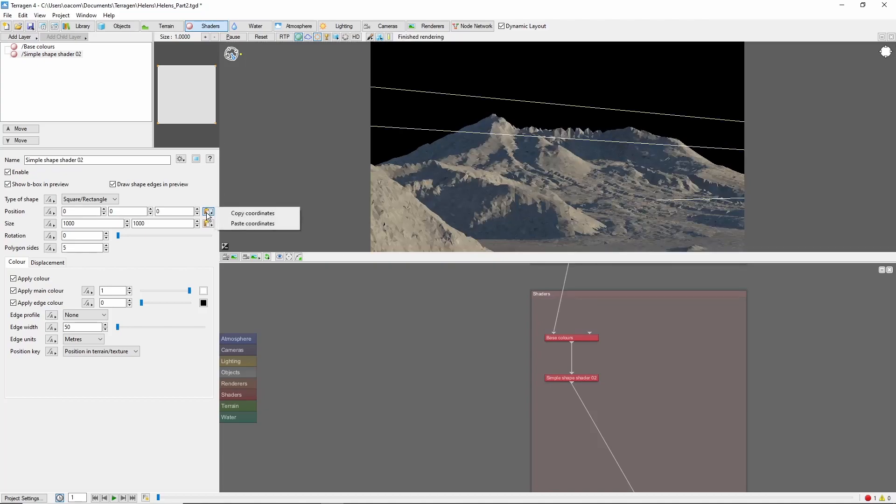
left_click(254, 223)
Step: Set the simple shape's size to 10000 by 10000 and check its coverage of the mountain from above
left_click(90, 223)
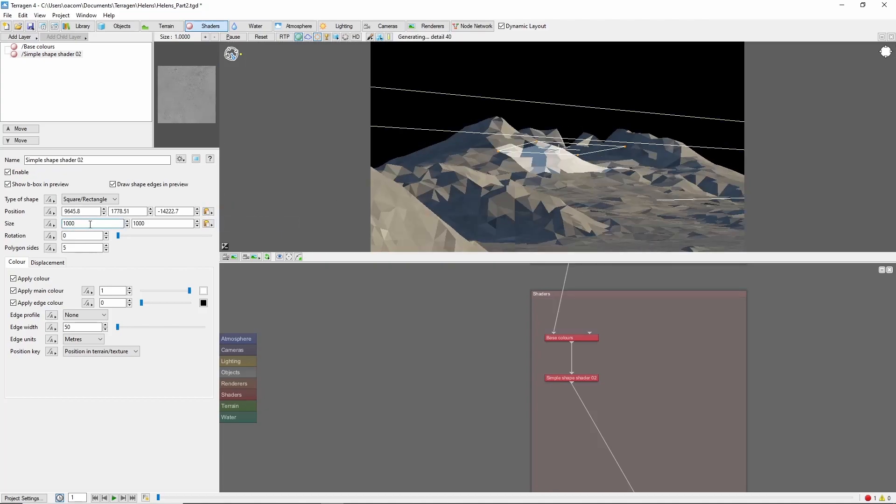
type("0")
left_click(162, 223)
type("0")
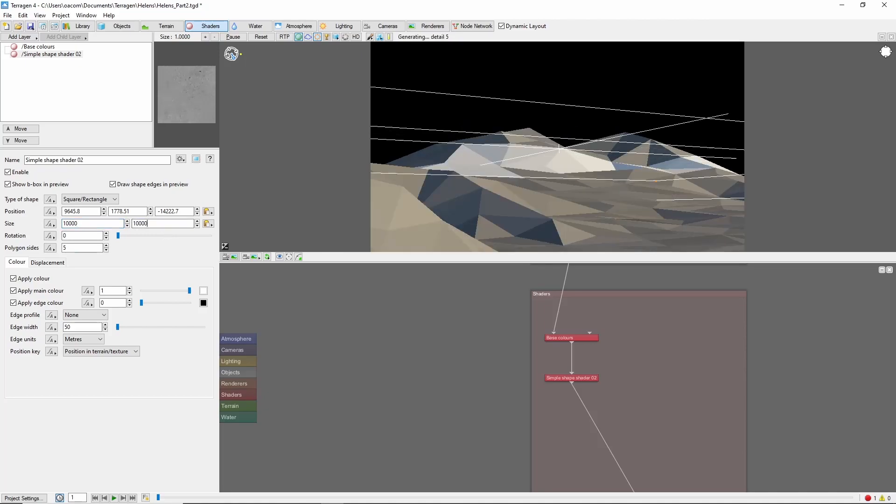
left_click_drag(559, 157, 560, 242, "alt")
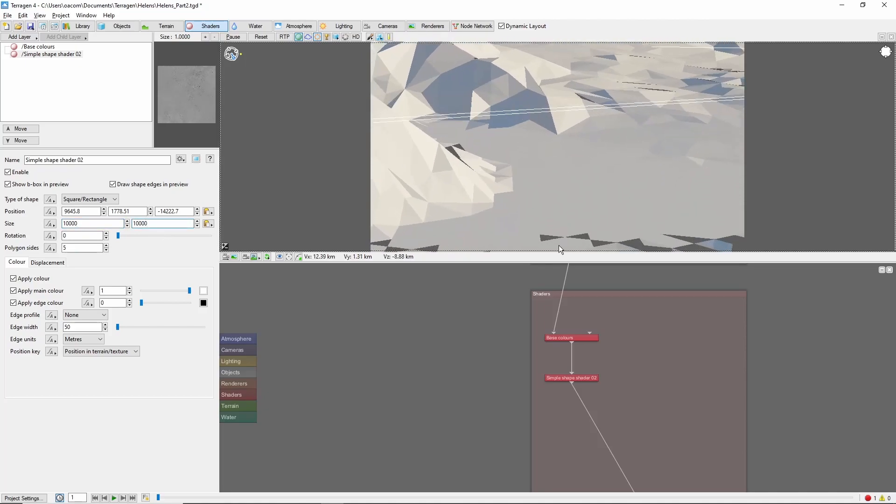
left_click_drag(562, 89, 564, 115, "alt")
right_click_drag(564, 115, 549, 69, "alt")
left_click_drag(549, 69, 579, 228, "alt")
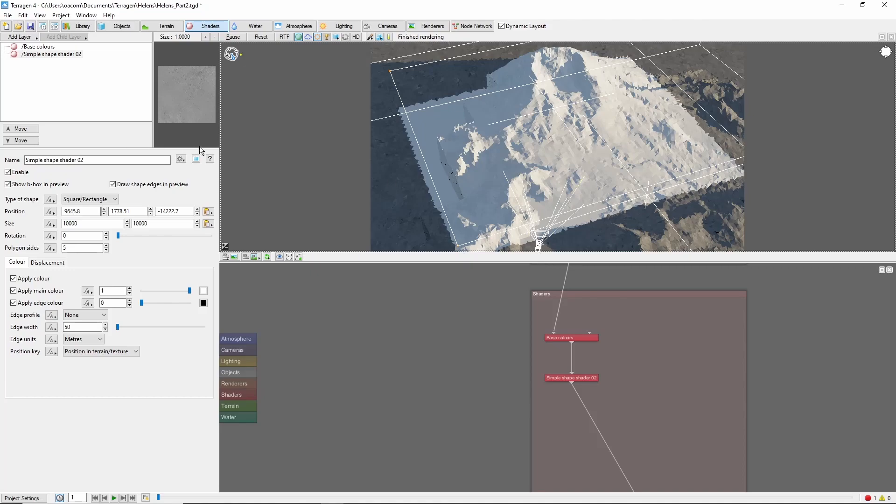
Step: Add a Classic Erosion displacement shader to the terrain after the dem_2017.tif shader
left_click(166, 26)
left_click(29, 37)
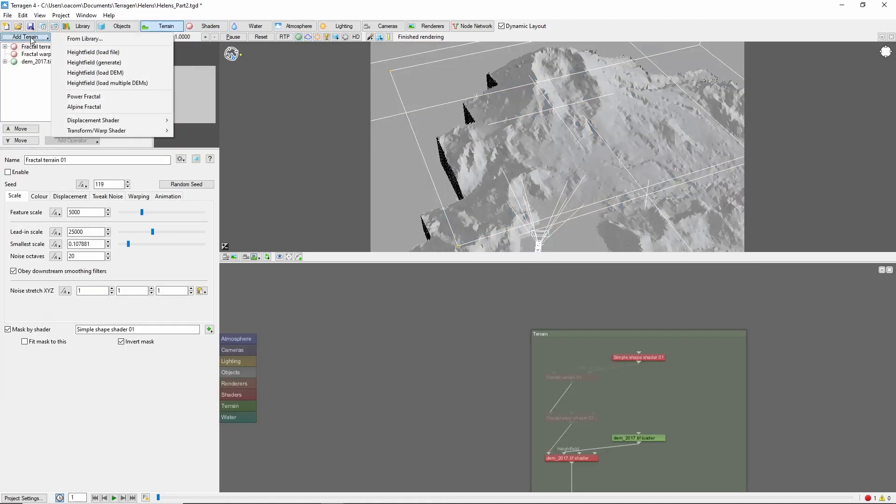
mouse_move(153, 117)
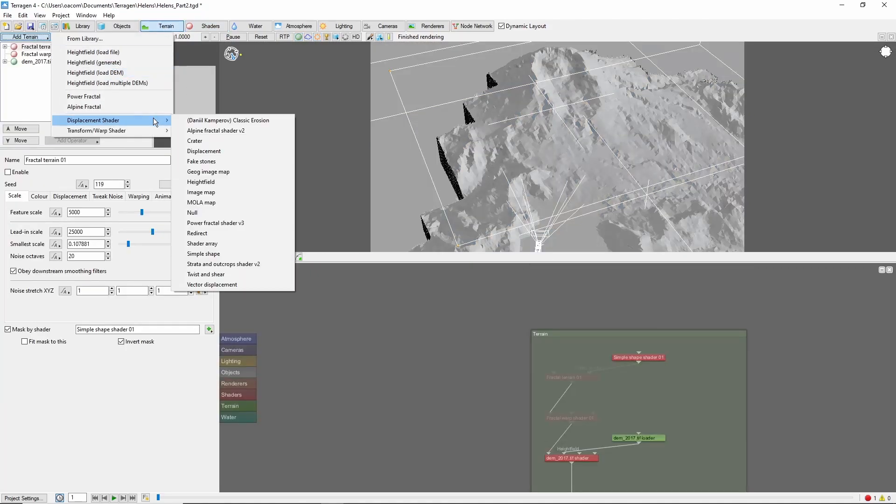
left_click(281, 120)
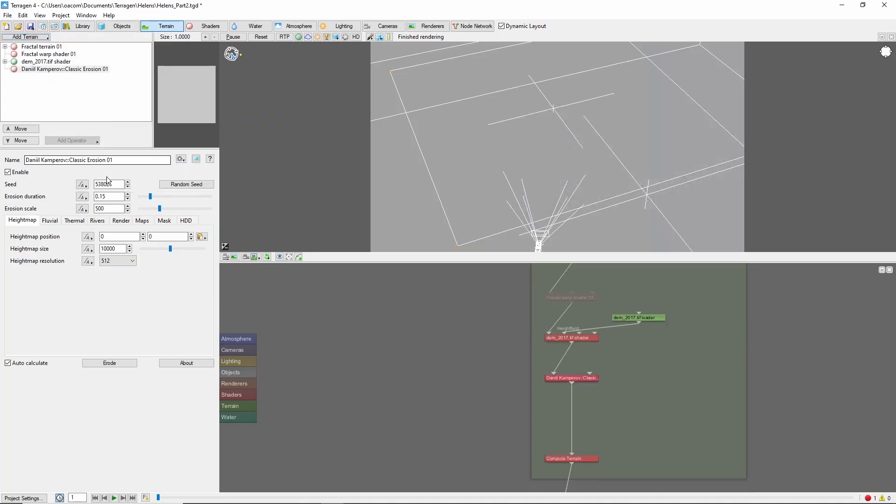
Step: Paste the copied coordinates as the erosion's heightmap position and set the heightmap resolution to 2048
left_click(205, 239)
left_click(256, 248)
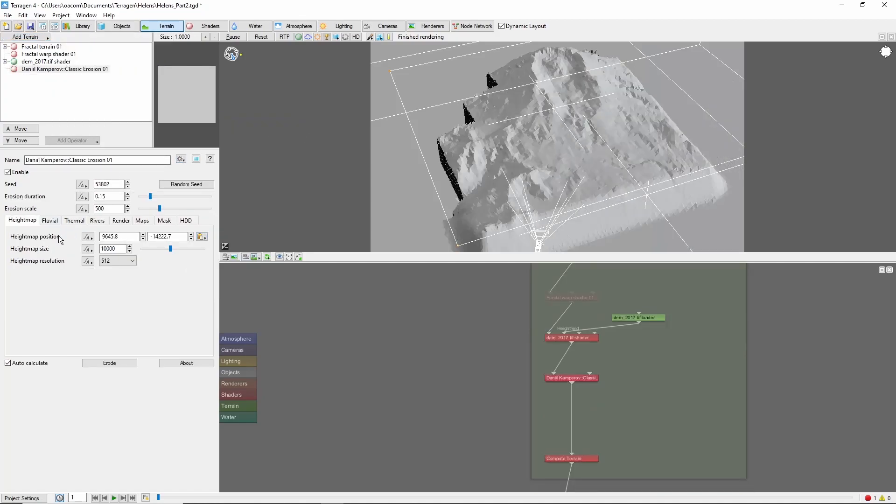
left_click(61, 248)
key("Tab")
left_click(136, 261)
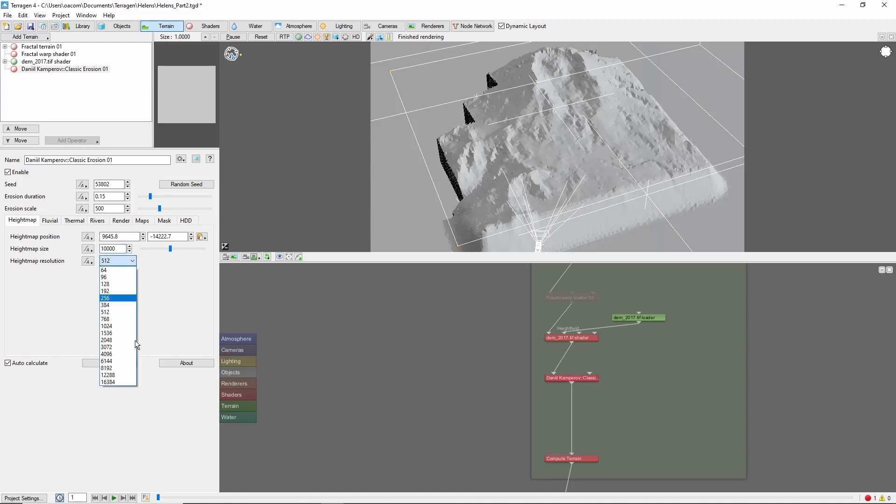
left_click(125, 340)
Step: Set the erosion's fluvial erosion strength to 0.2, rock softness to 0.6 and downcutting to 0.2
left_click(50, 220)
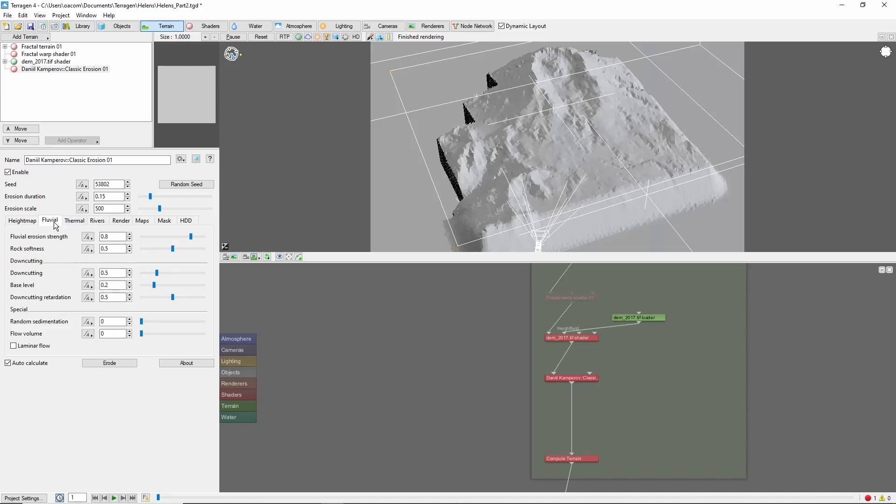
left_click(107, 237)
type("2")
key("Return")
type("6")
key("Return")
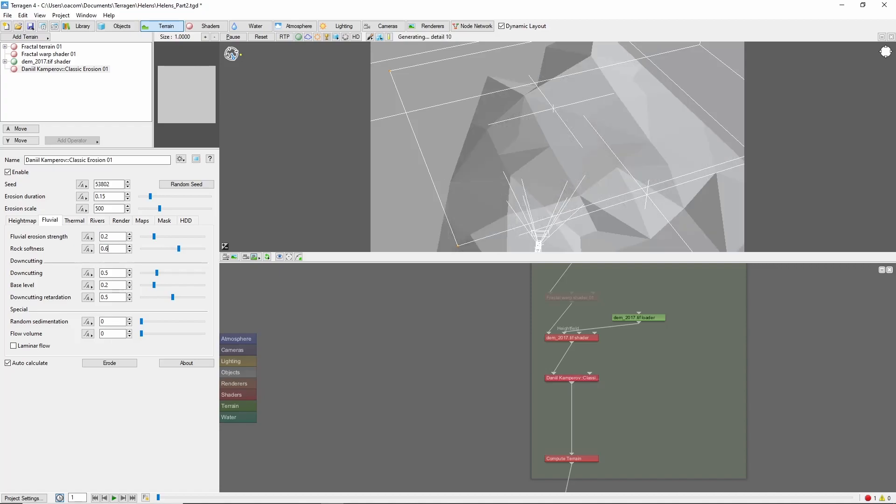
type("2")
key("Return")
Step: Enable rendering of the outer terrain and of the original heightfield details for the erosion shader
left_click(122, 220)
left_click(21, 250)
left_click(18, 282)
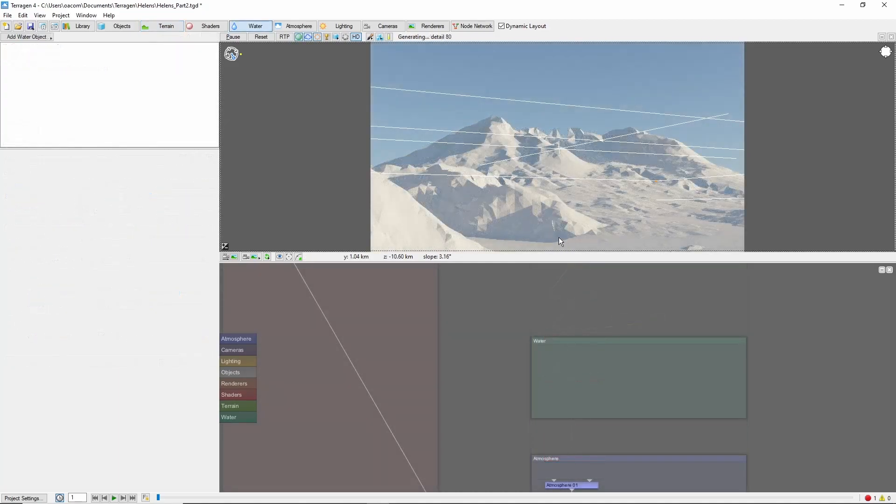
Step: Copy the altitude of the flat foreground terrain and add a Lake water object
right_click(553, 231)
left_click(579, 237)
left_click(45, 36)
left_click(95, 43)
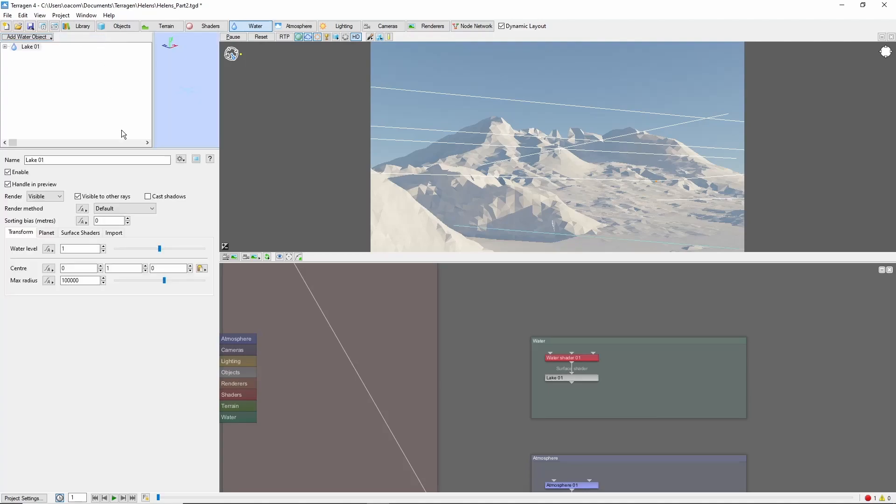
Step: Paste the copied altitude of 1060.7 as the lake's water level and turn on the ray-traced preview
left_click_drag(89, 249, 14, 249)
key("ctrl+v")
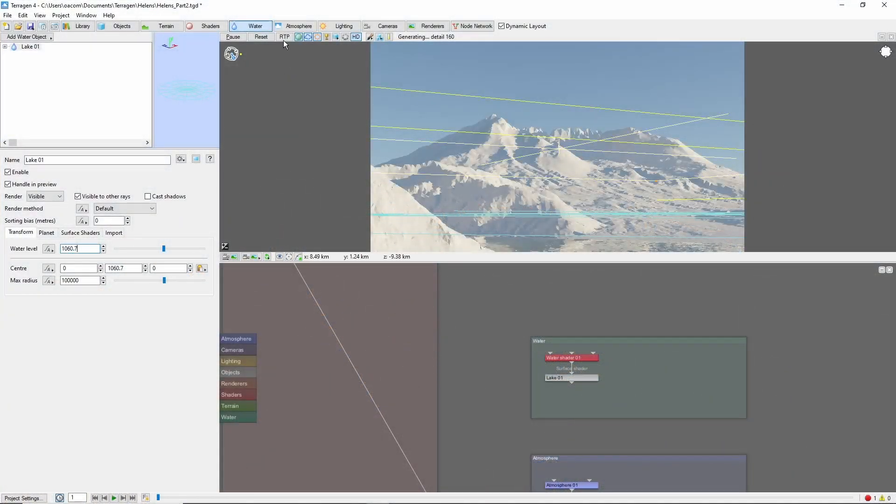
left_click(284, 38)
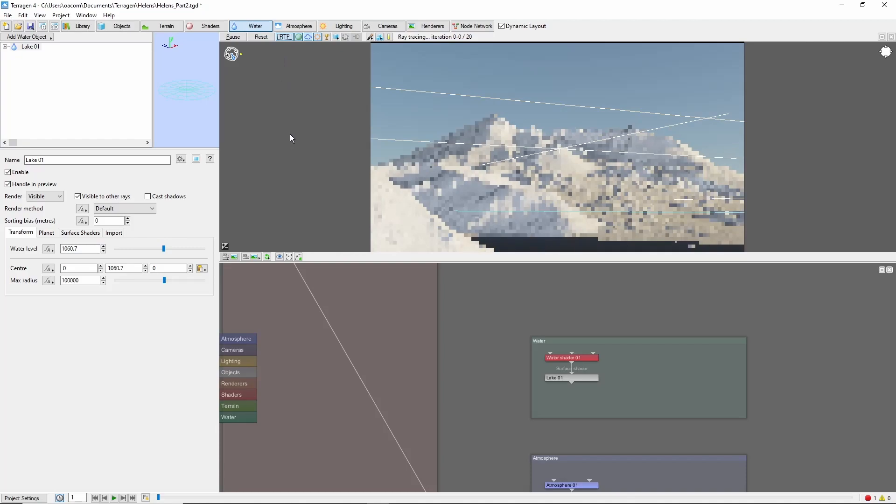
Step: Add a surface layer after Simple shape shader 02 and disable that simple shape shader
left_click(205, 26)
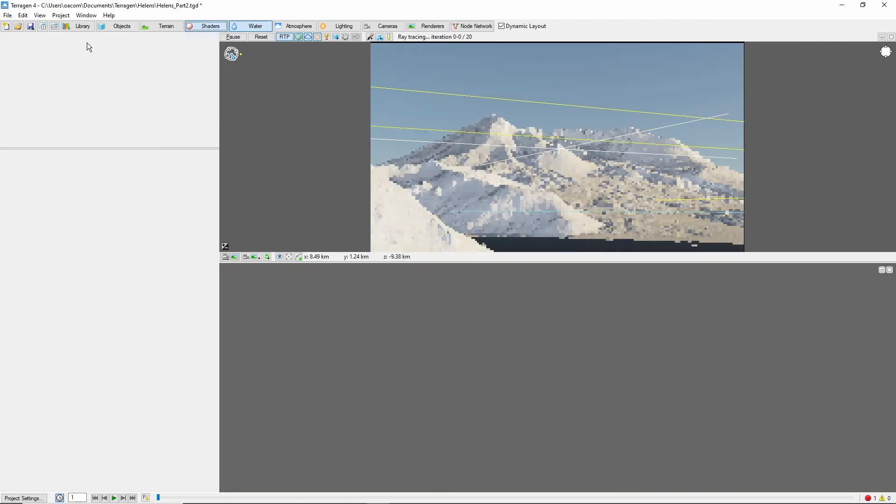
left_click(19, 37)
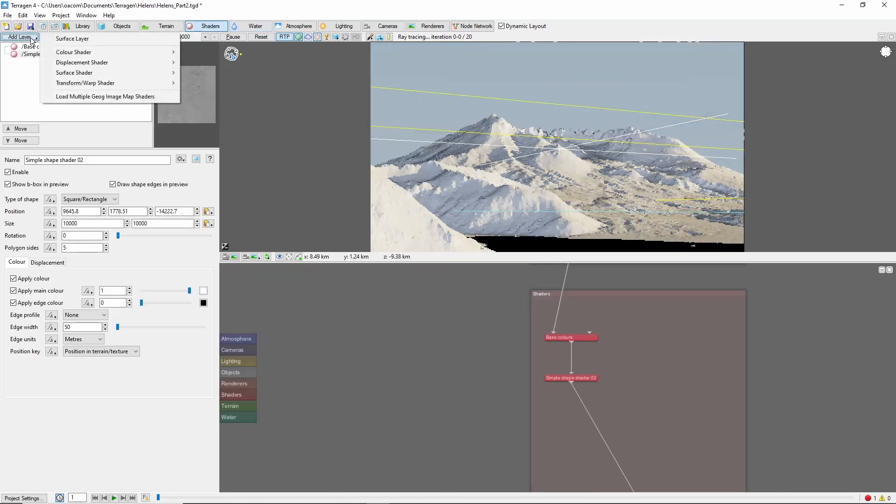
left_click(69, 41)
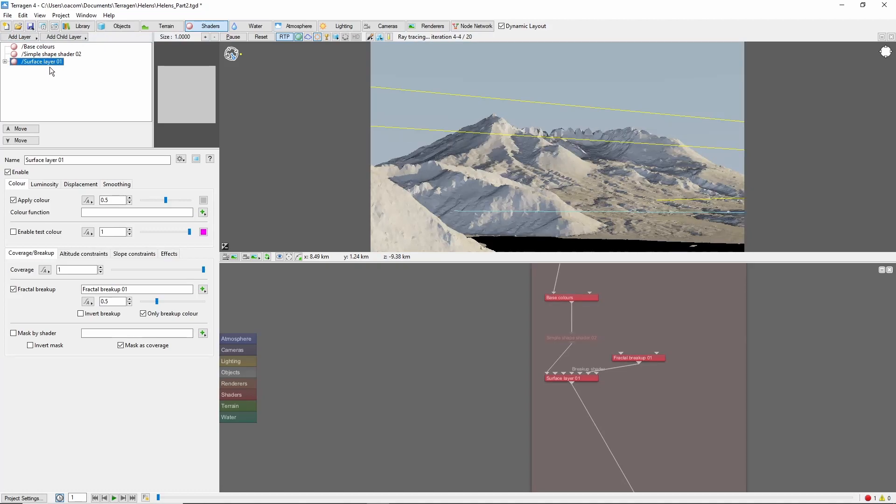
Step: Give the new surface layer a dark green colour with a colour value of 0.01
left_click(203, 199)
left_click(332, 200)
left_click_drag(404, 201, 405, 259)
left_click(330, 302)
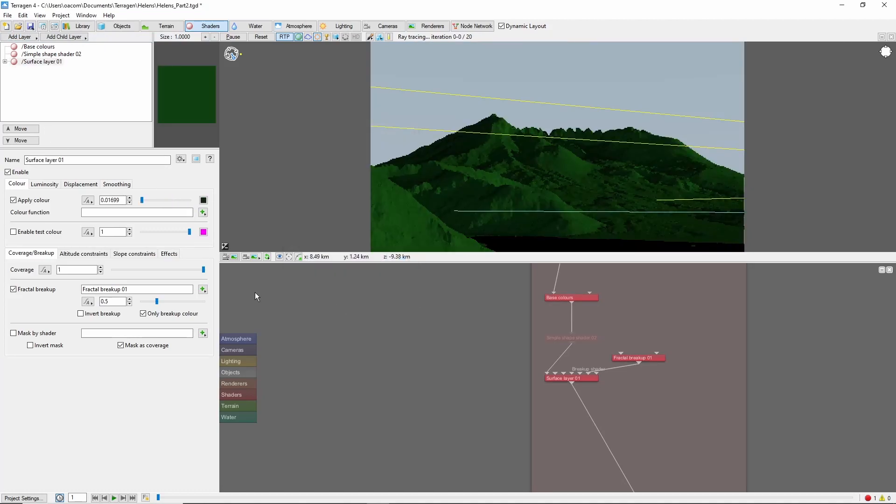
left_click(143, 200)
left_click(129, 202)
left_click_drag(125, 201, 32, 200)
type("0.1")
key("BackSpace")
type("01")
Step: Set the surface layer's coverage to 0.9 and its fractal breakup to 1
left_click_drag(90, 270, 3, 258)
type("0.9")
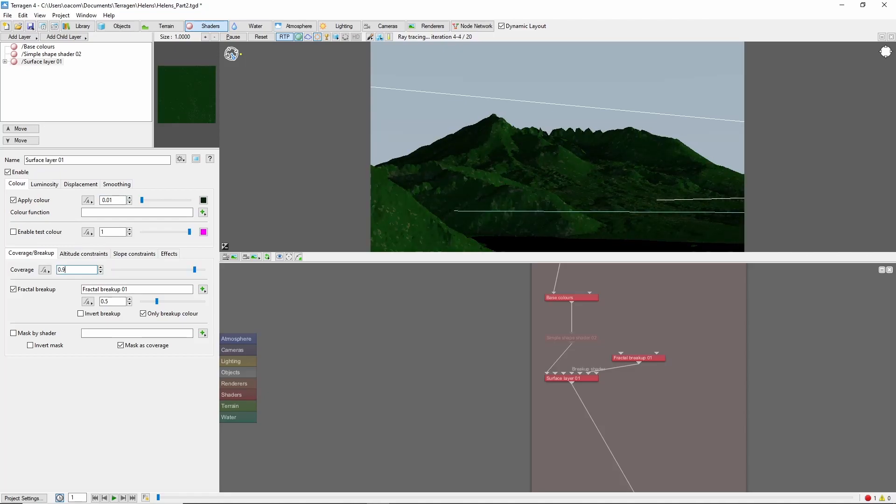
left_click_drag(115, 301, 100, 302)
type("1")
Step: Create a Power fractal shader v3 as the surface layer's colour function
left_click(203, 213)
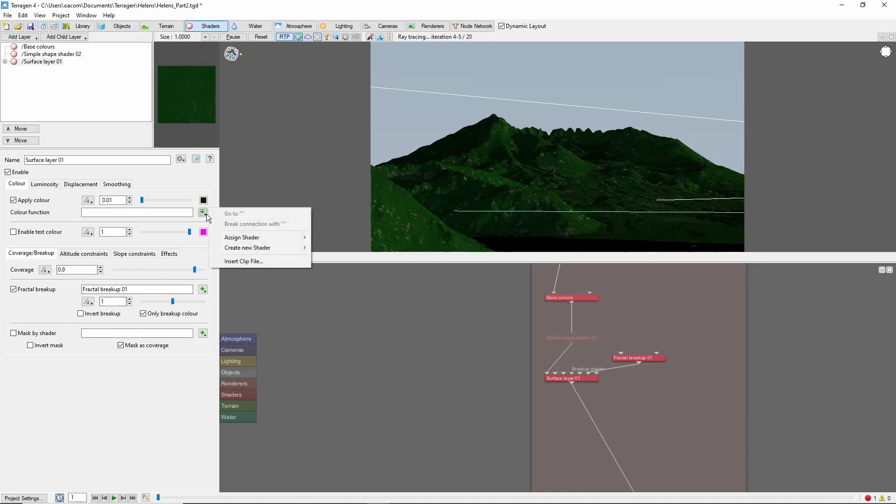
mouse_move(262, 248)
mouse_move(355, 247)
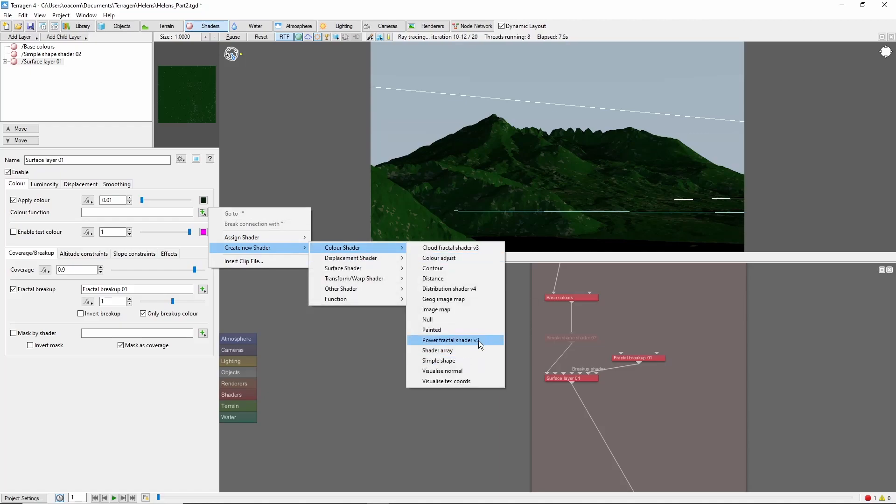
left_click(478, 340)
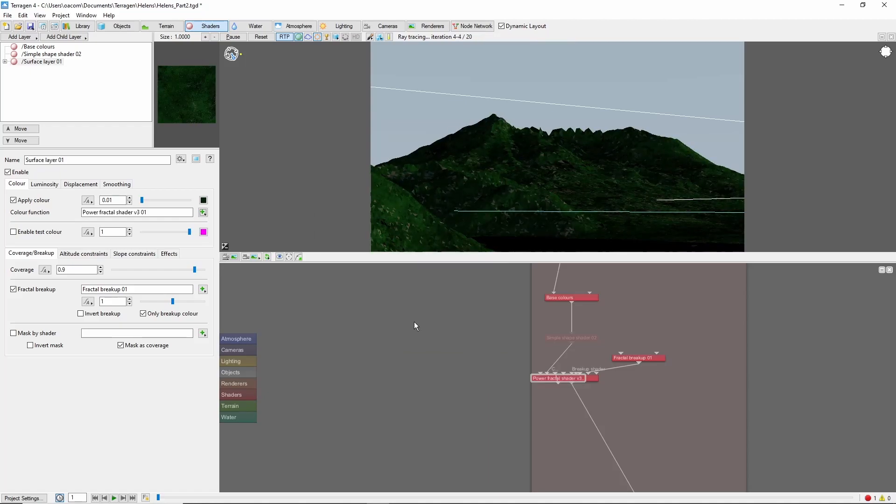
Step: Set the colour function's power fractal to a feature scale of 100 and the Perlin ridges noise flavour
left_click(205, 212)
left_click(235, 214)
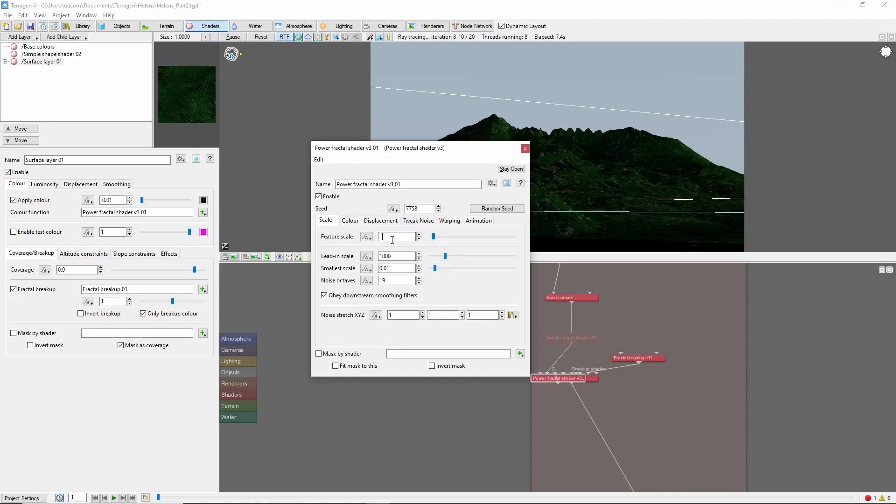
type("00")
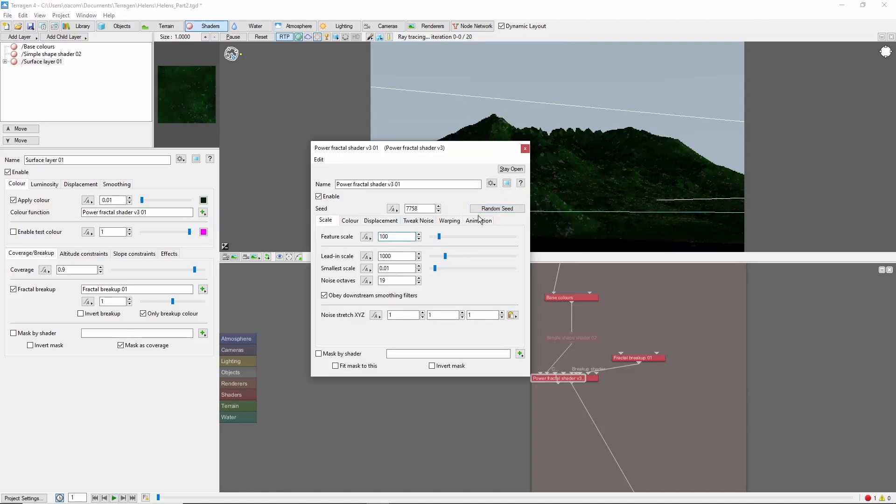
left_click(420, 221)
left_click(427, 237)
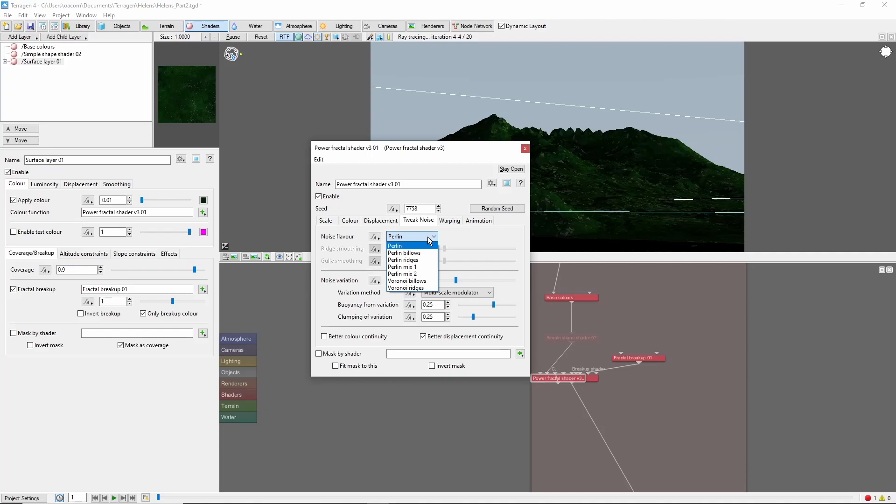
left_click(426, 261)
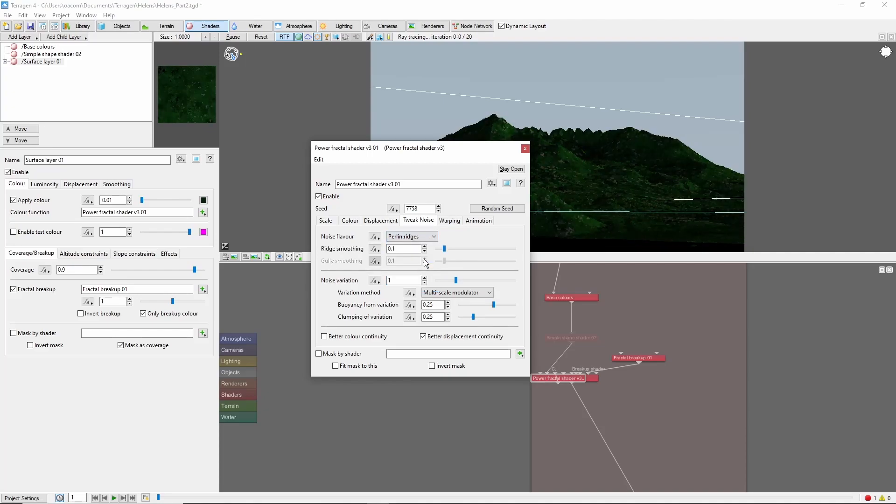
left_click(525, 149)
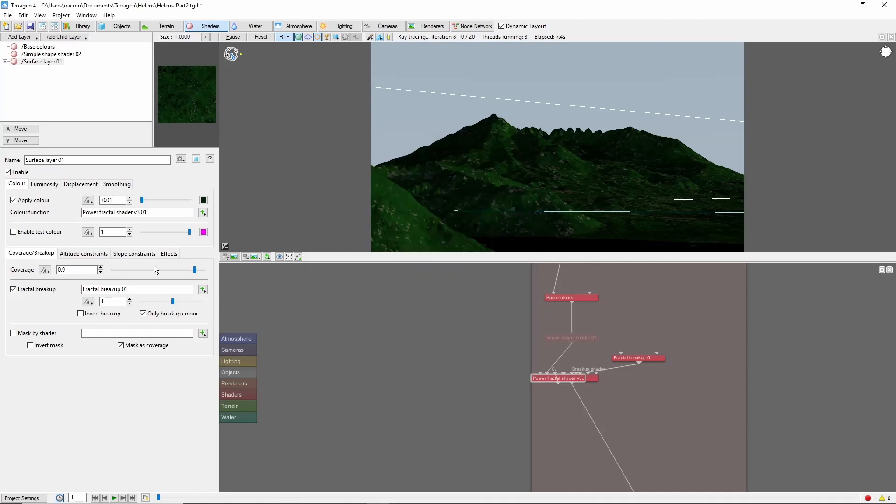
Step: Limit the surface layer's maximum altitude to 1533.1, copied from the mountain's lower slope in the preview, with a fuzzy zone of 300
left_click(97, 254)
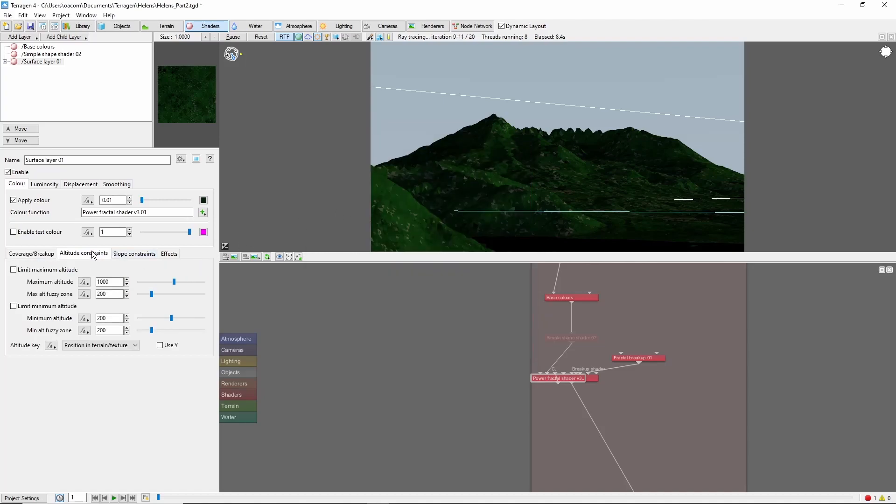
right_click(560, 173)
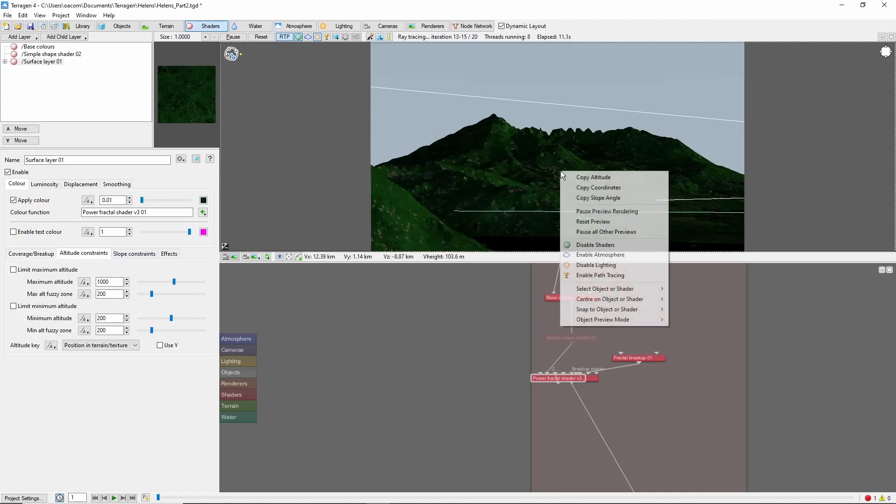
left_click(584, 184)
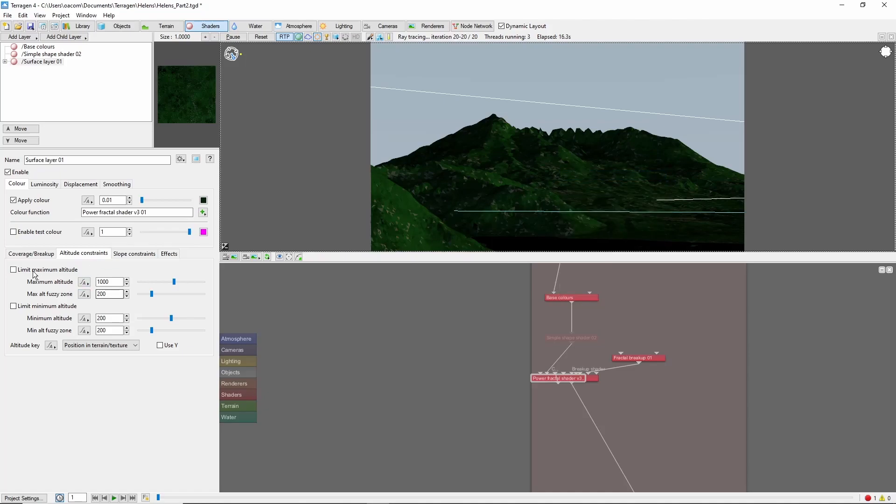
left_click(34, 270)
left_click_drag(116, 282, 88, 294)
key("ctrl+v")
key("Tab")
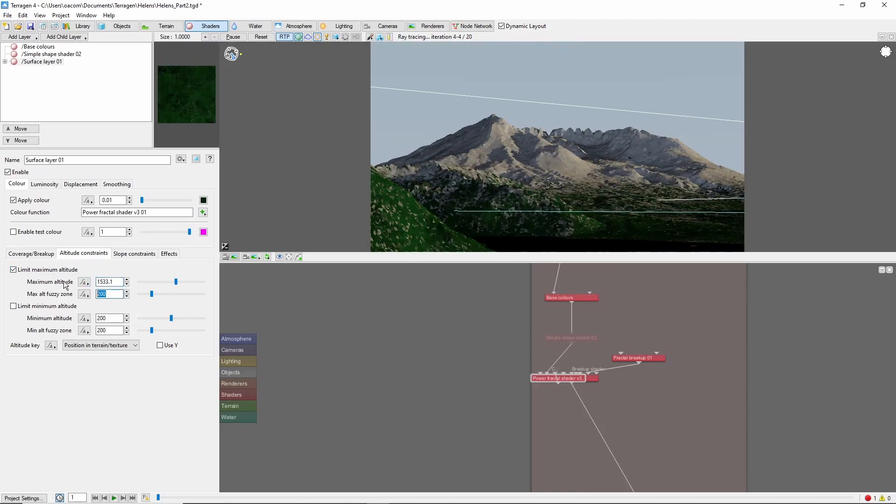
type("300")
key("Return")
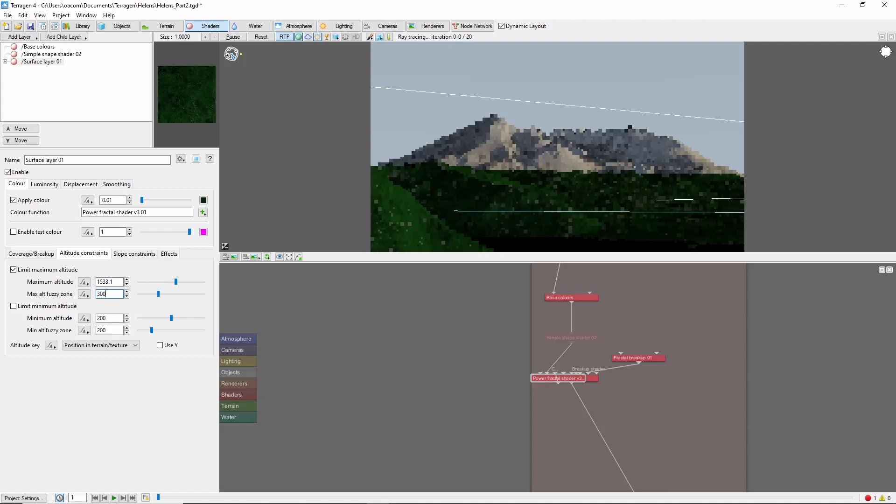
Step: Replace the maximum altitude with 1610.49, copied from another point on the mountain slope, and rename the surface layer Green
right_click(548, 162)
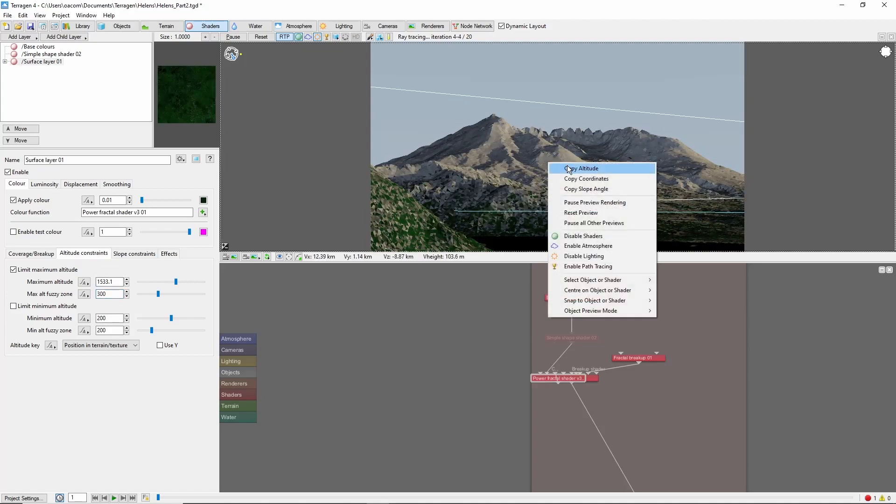
left_click(569, 169)
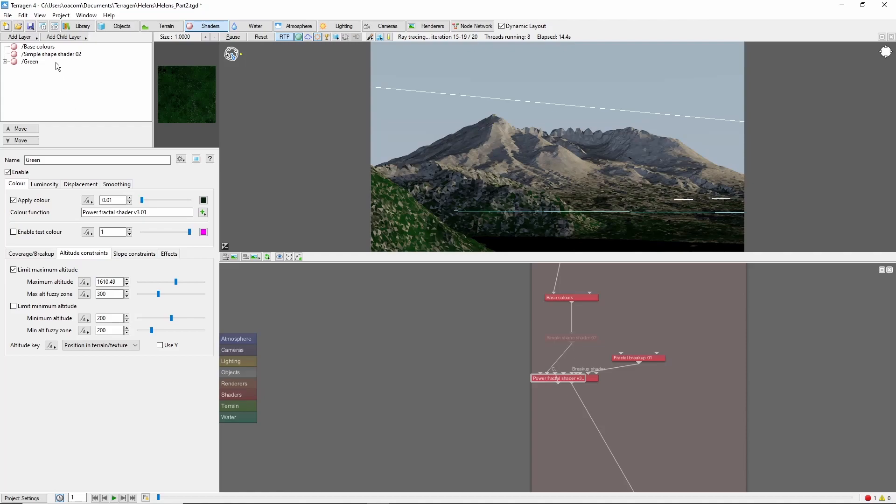
Step: Add a new surface layer above Green and name it Brown
left_click(20, 37)
left_click(71, 38)
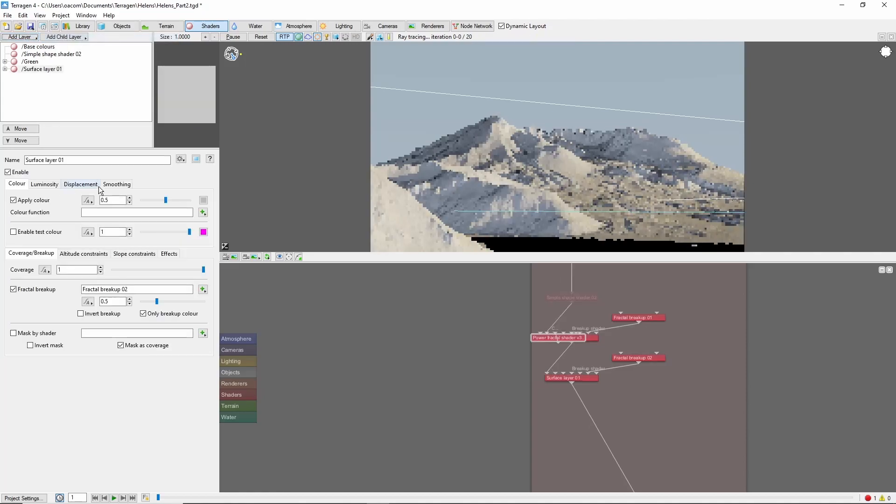
type("Brown")
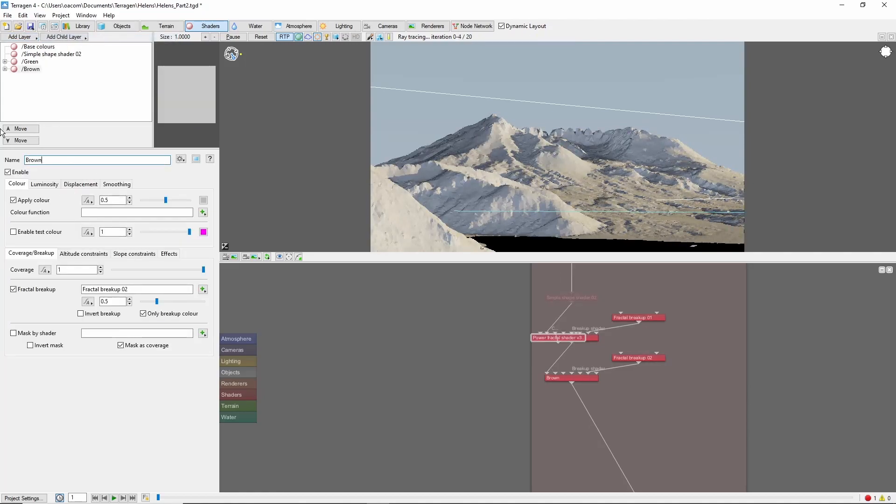
Step: Give the Brown layer a muted brown colour with a colour value of 0.2158
left_click(203, 200)
left_click(359, 220)
left_click_drag(410, 180, 411, 223)
left_click(354, 217)
left_click(330, 302)
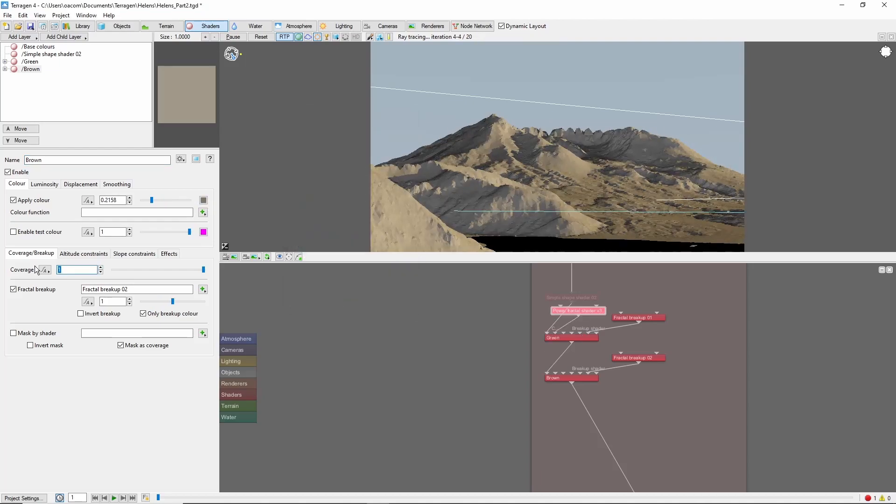
Step: Set the Brown layer's coverage to 0.5 and its fractal breakup to 2
type("0.5")
key("Return")
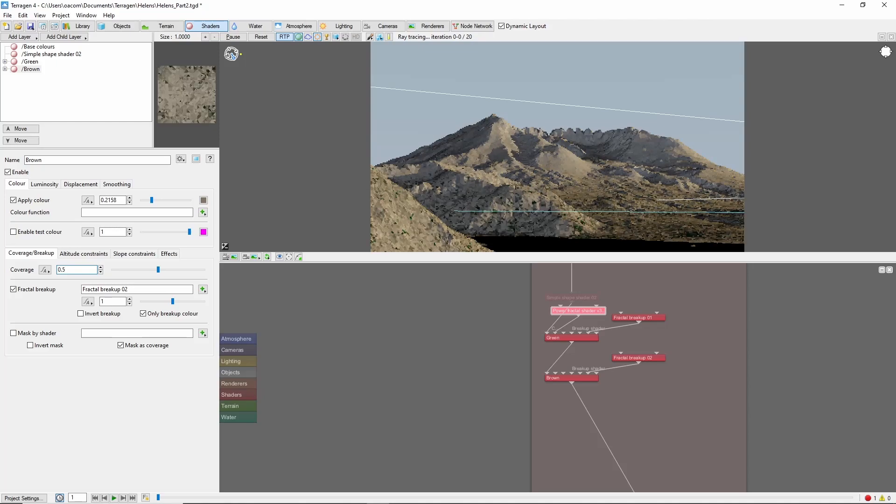
double_click(110, 301)
type("2")
key("Return")
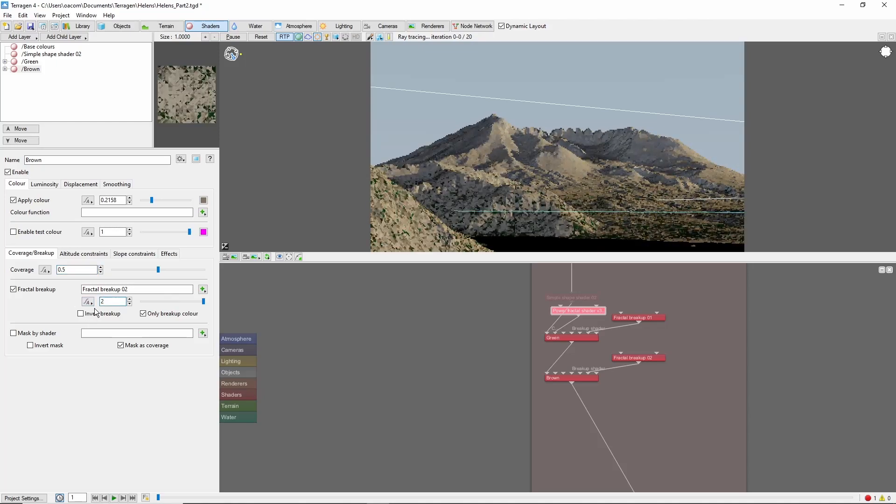
Step: Create a Power fractal shader v3 as the Brown layer's colour function
left_click(203, 212)
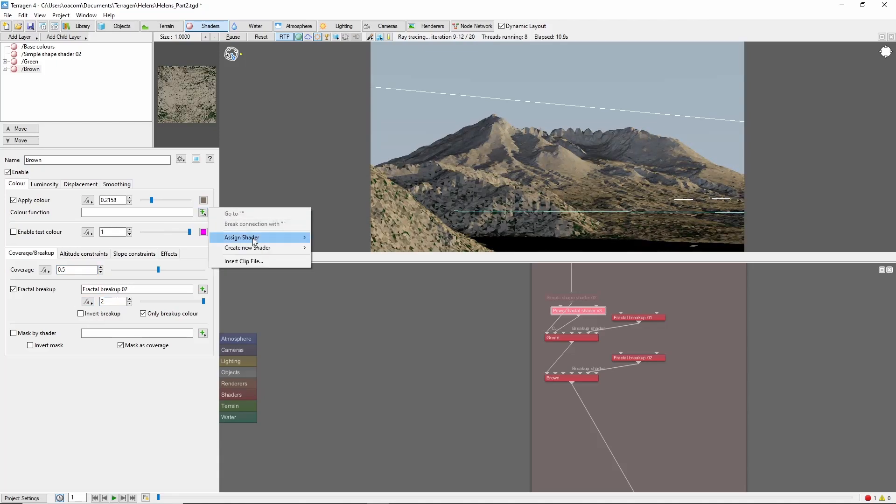
mouse_move(258, 247)
mouse_move(374, 248)
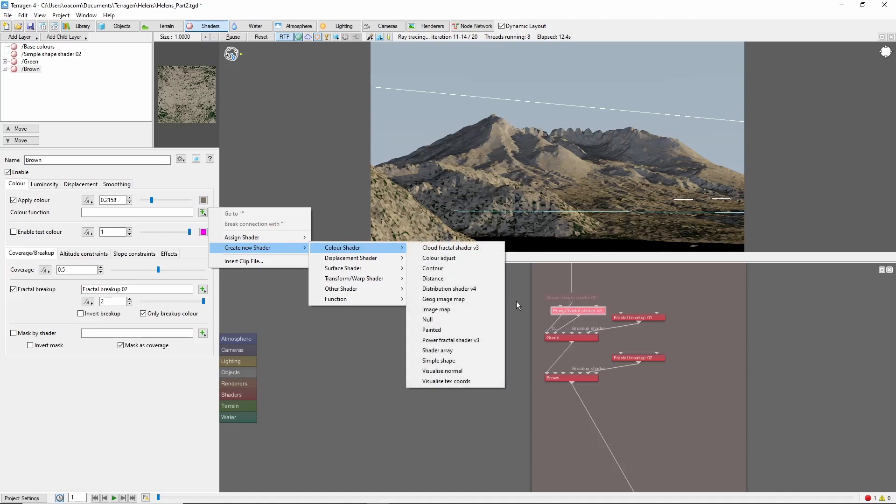
left_click(459, 343)
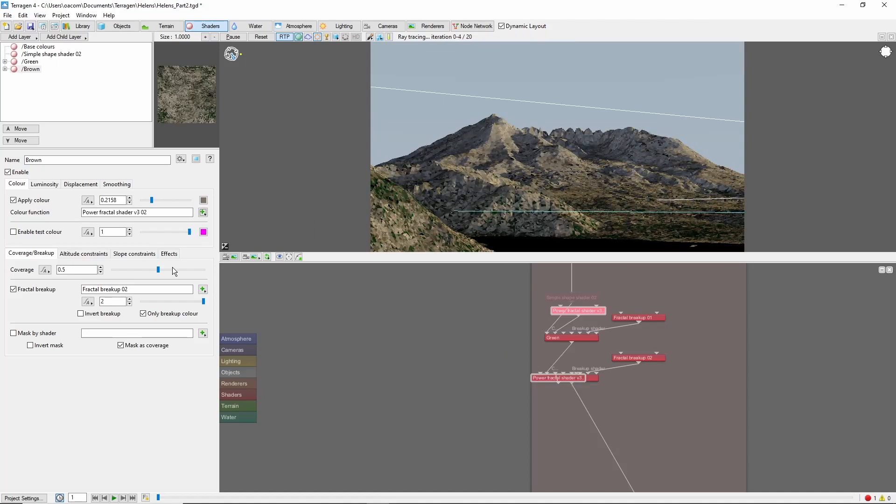
Step: Set the colour roughness of the Brown layer's power fractal to 7
left_click(203, 212)
left_click(248, 213)
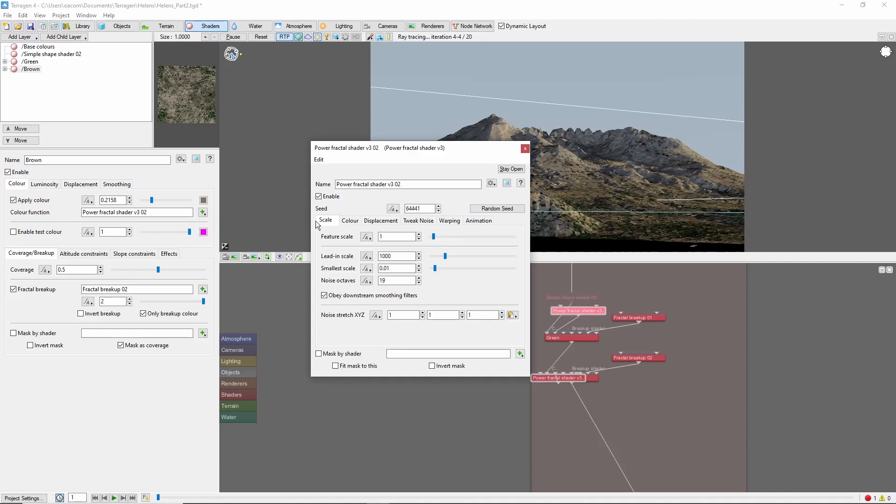
left_click(350, 220)
double_click(418, 292)
type("7")
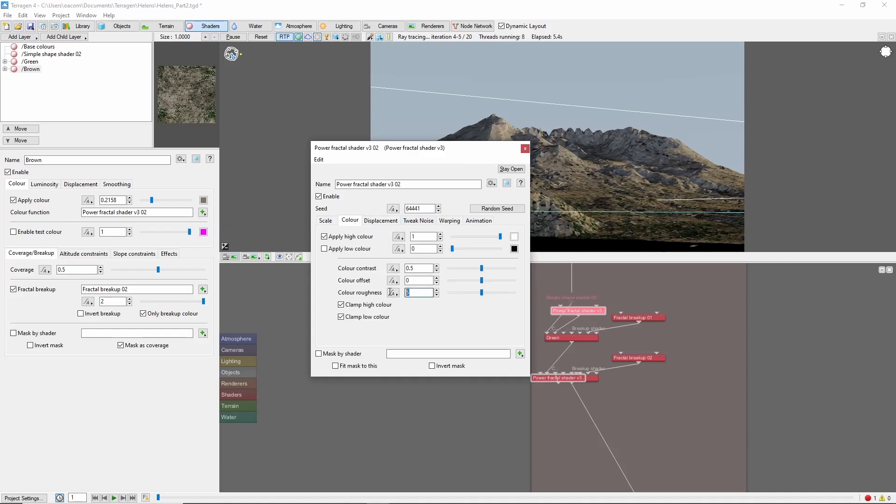
key("Return")
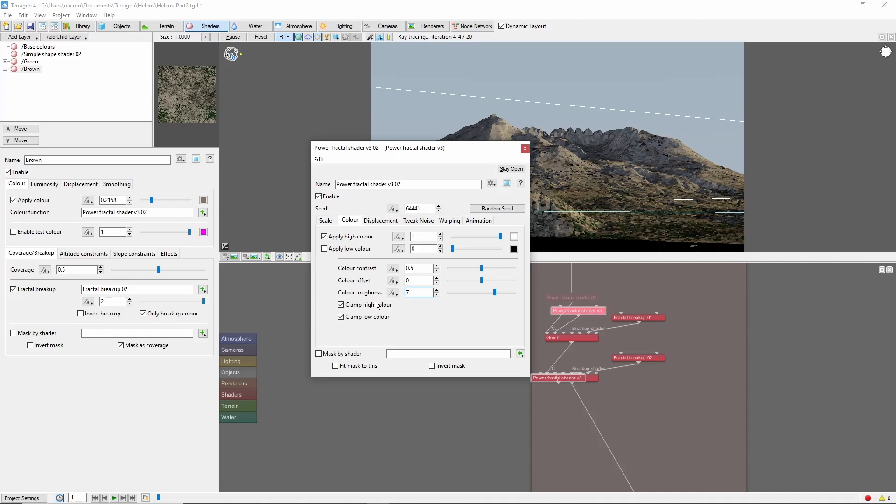
left_click(525, 148)
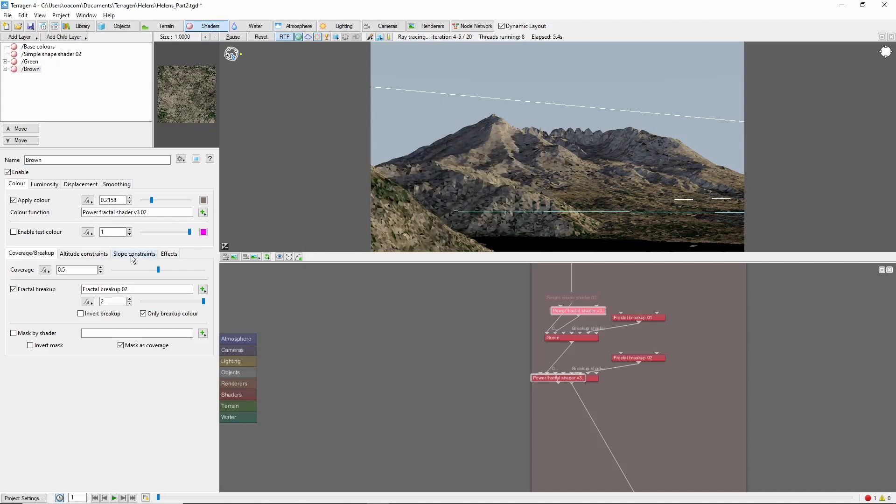
Step: Limit the Brown layer's maximum altitude to 1000 with a fuzzy zone of 50
left_click(83, 253)
left_click(13, 270)
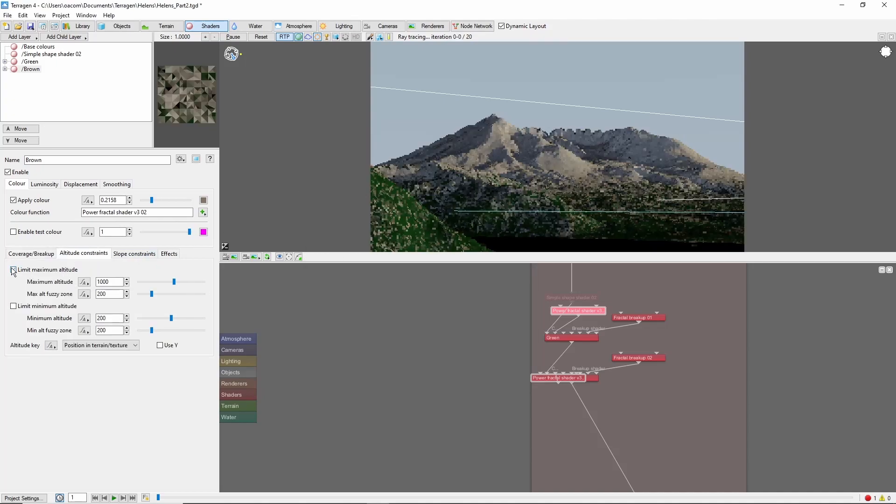
left_click(117, 282)
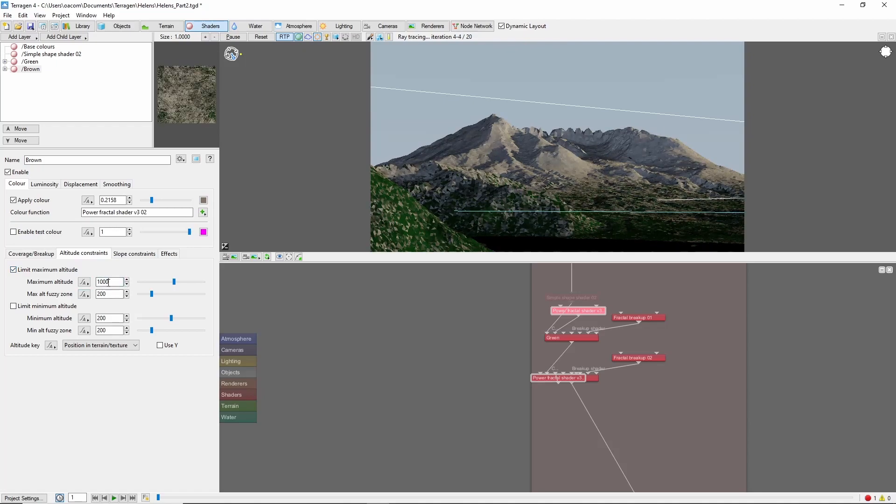
double_click(121, 296)
type("50")
key("Return")
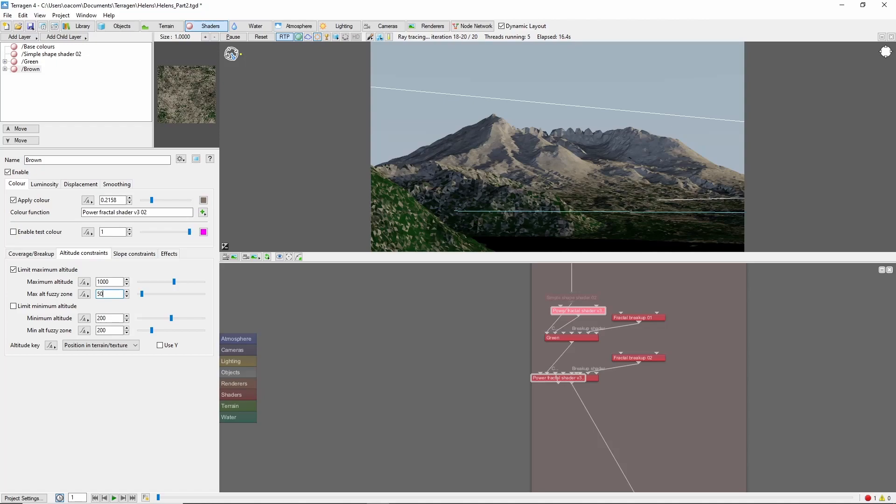
Step: Add another surface layer named Snow and set its coverage to 0.9
left_click(20, 37)
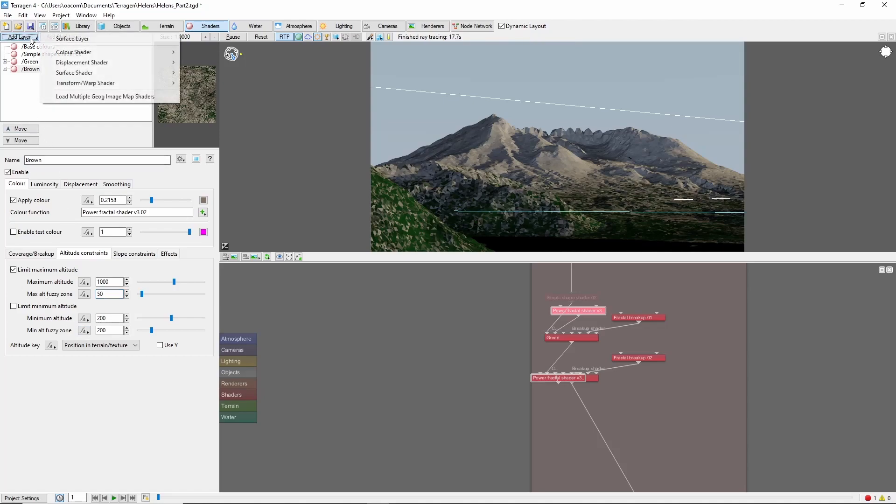
left_click(71, 42)
left_click_drag(68, 160, 1, 146)
type("Snow")
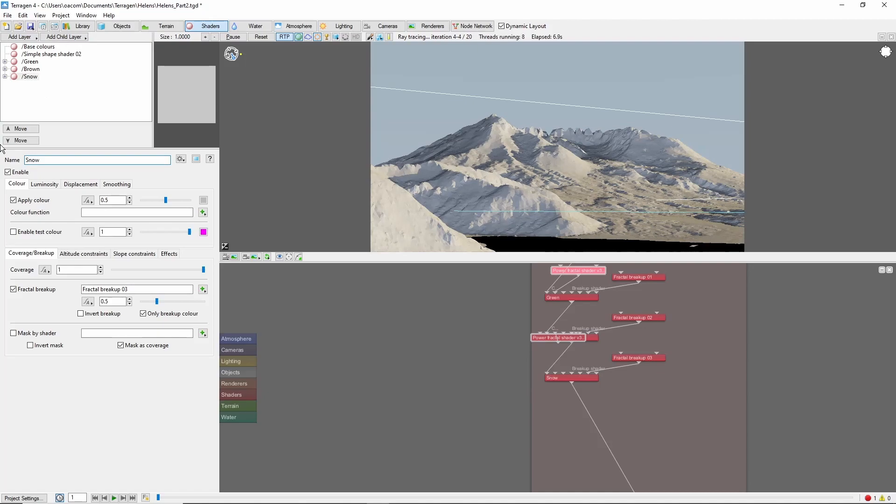
key("Tab")
type("0.9")
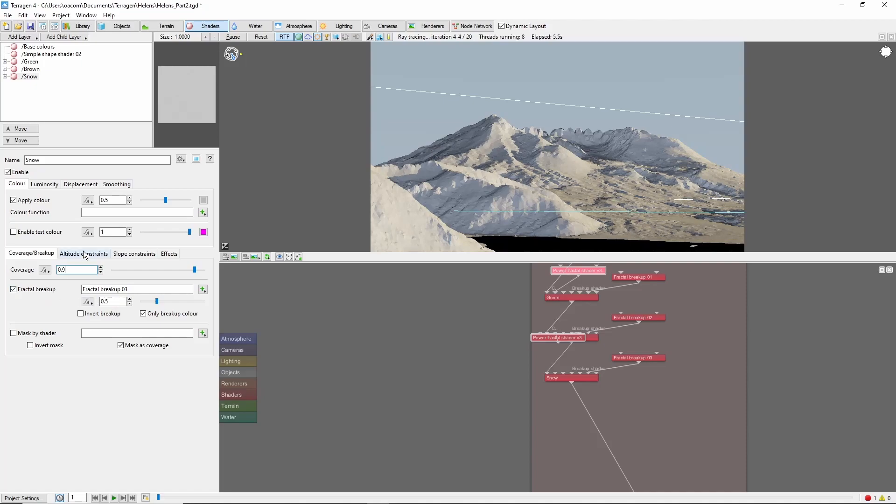
Step: Limit the Snow layer's minimum altitude to 1458.73, copied from the mountain slope in the preview, with a fuzzy zone of 300
left_click(85, 254)
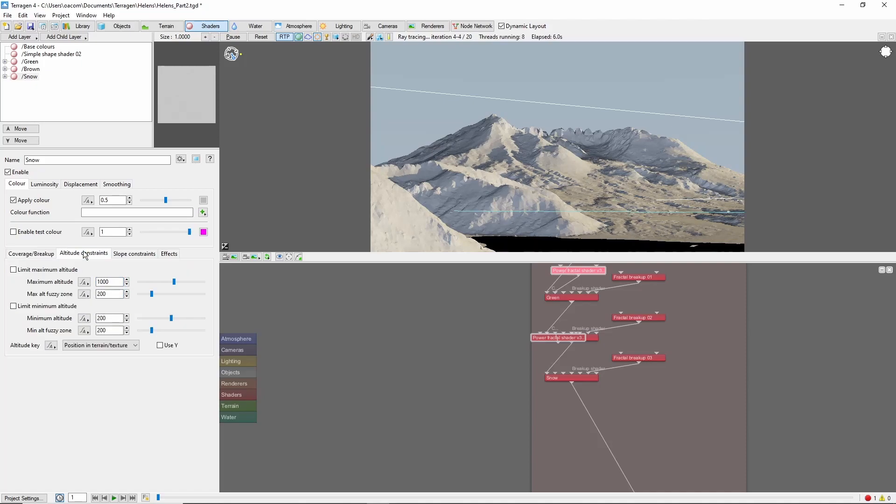
right_click(564, 175)
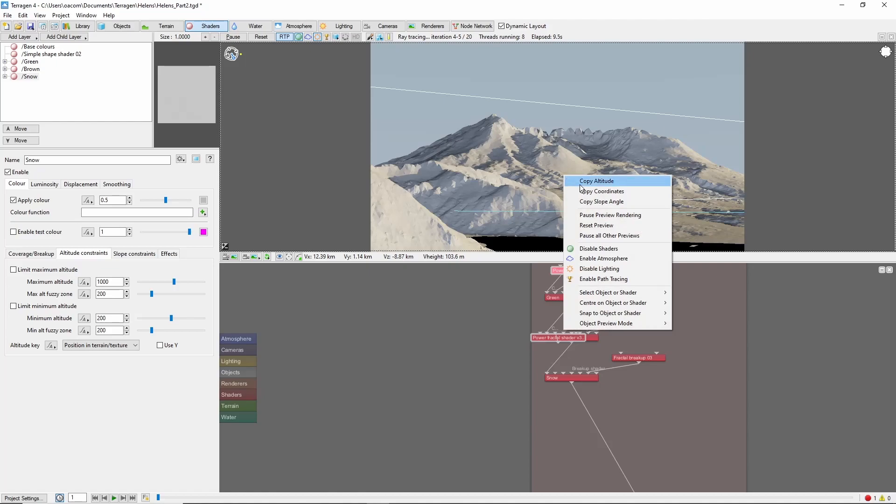
left_click(579, 183)
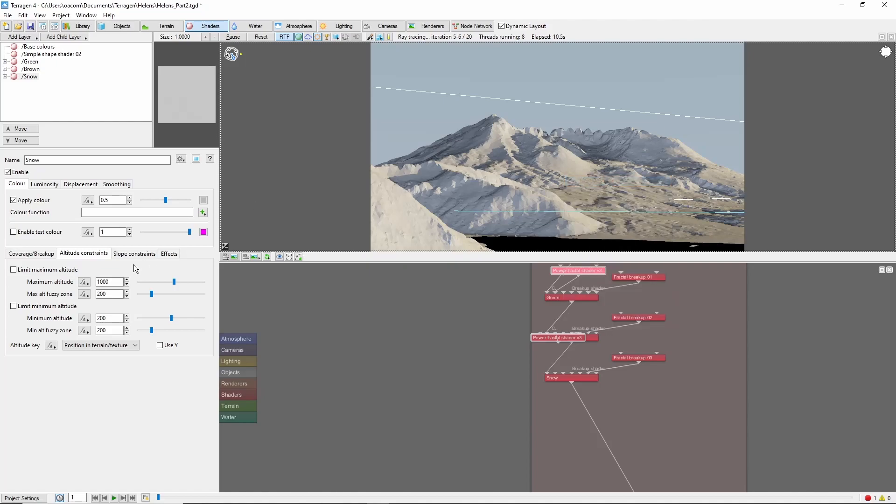
left_click(26, 308)
left_click_drag(118, 318, 65, 332)
key("ctrl+v")
key("Tab")
type("300")
key("Return")
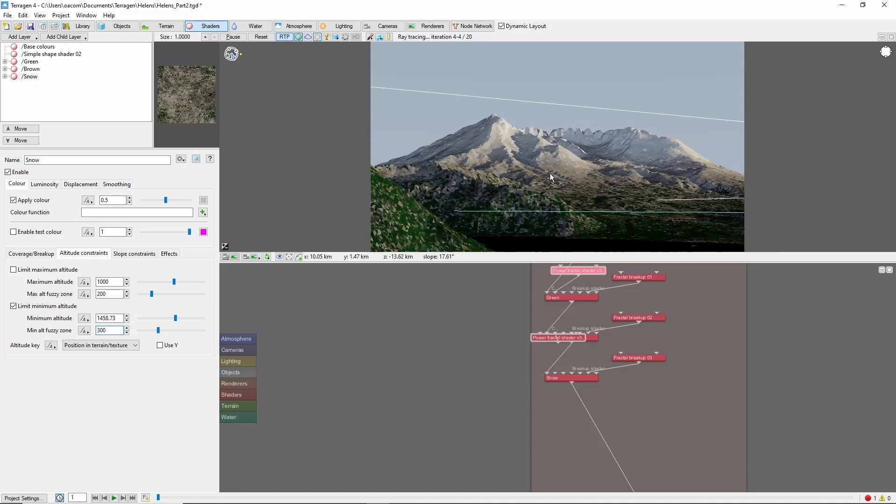
Step: Limit the Snow layer's maximum slope angle to 45 with a fuzzy zone of 5, and enable the first option among its effects
left_click(138, 254)
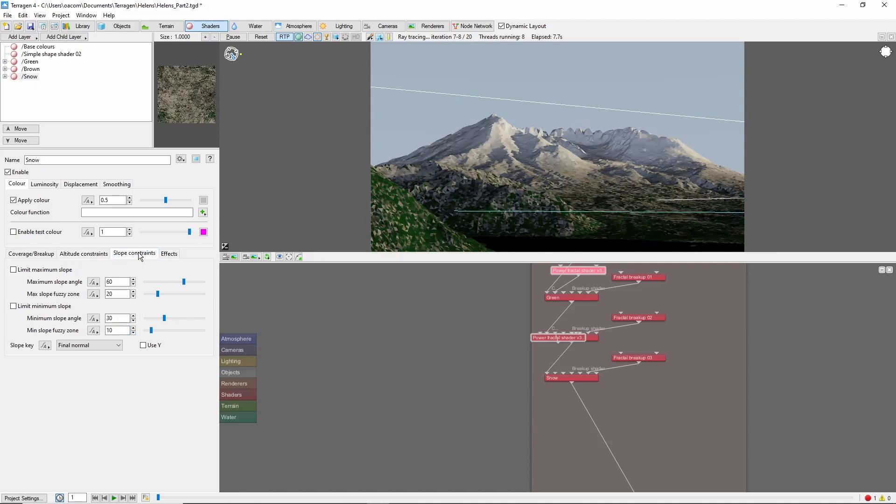
left_click(13, 270)
double_click(113, 282)
type("45")
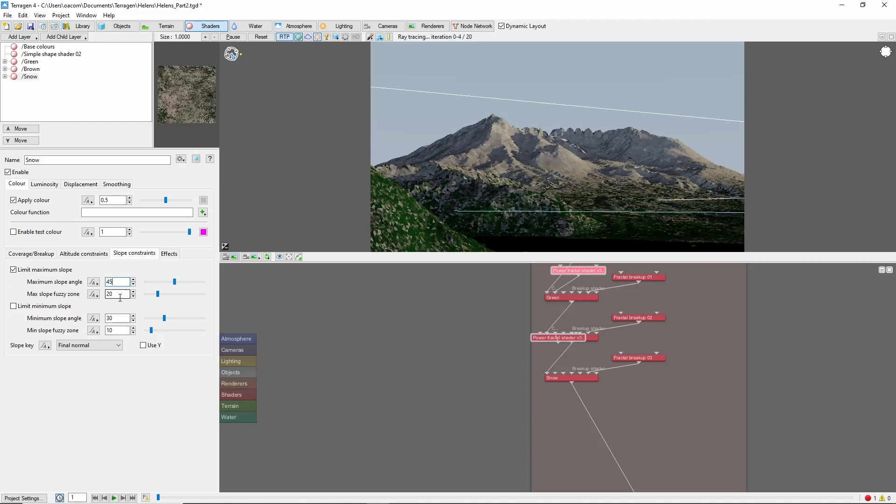
double_click(117, 294)
type("5")
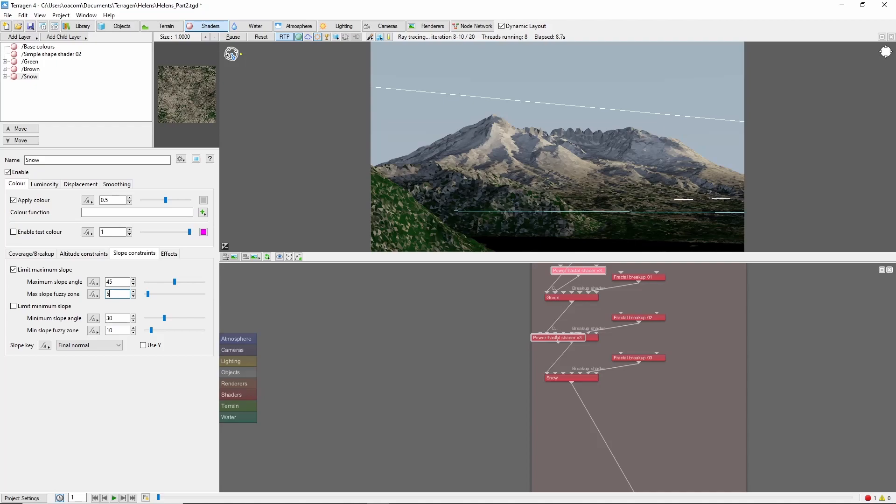
left_click(170, 255)
left_click(13, 269)
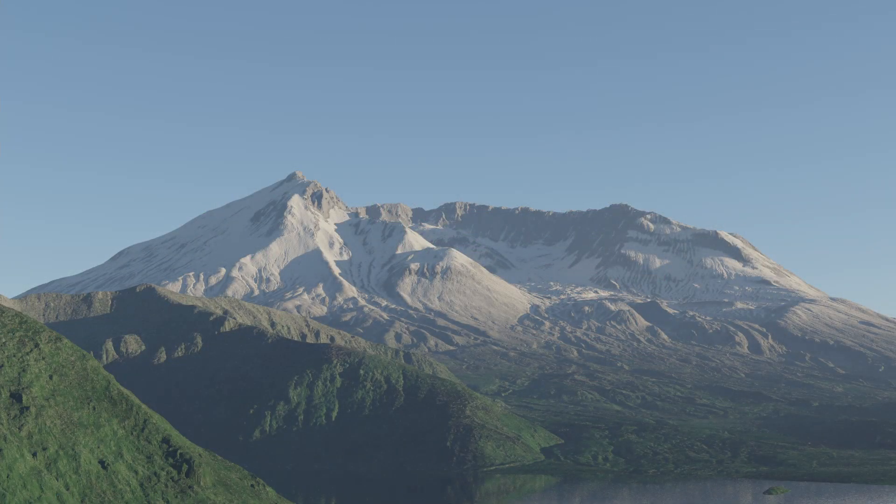
Step: Add an object population of the WE02a_Subalpine_Fir.tgo tree to the scene
left_click(113, 27)
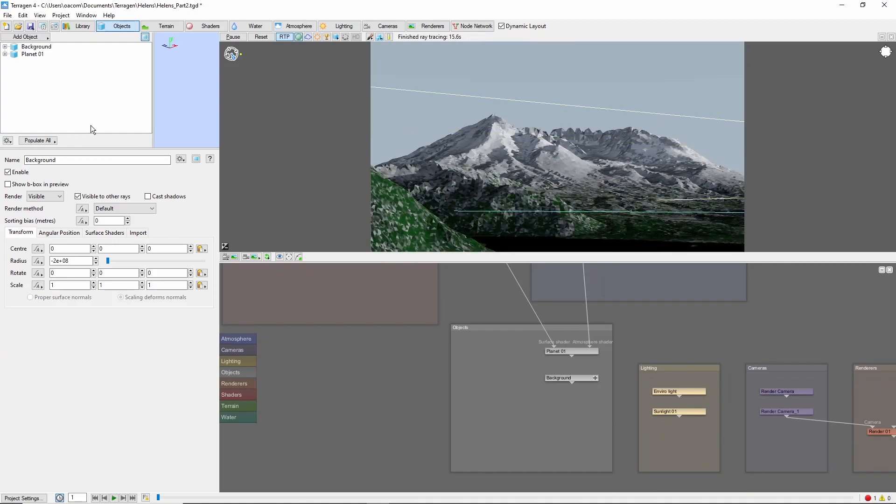
left_click(46, 37)
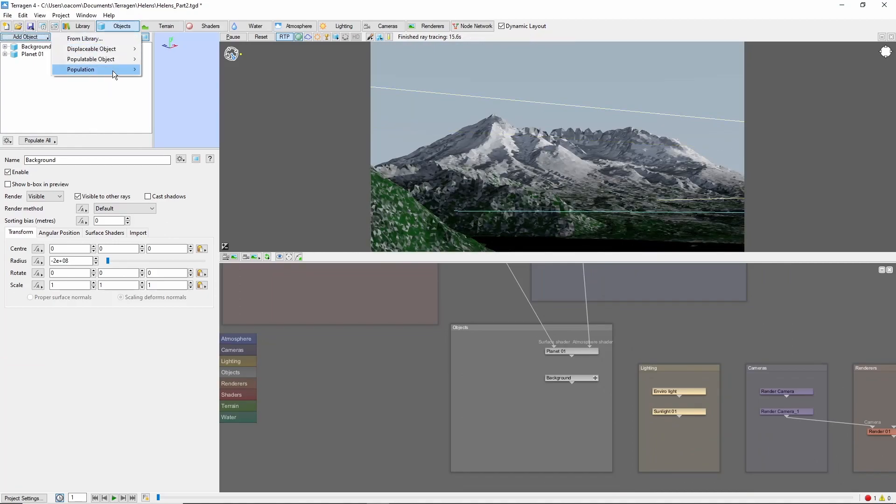
mouse_move(113, 71)
left_click(175, 131)
Step: Centre the fir population on coordinates copied from the mountain's lower slope in the preview and set both area lengths to 10000
right_click(574, 172)
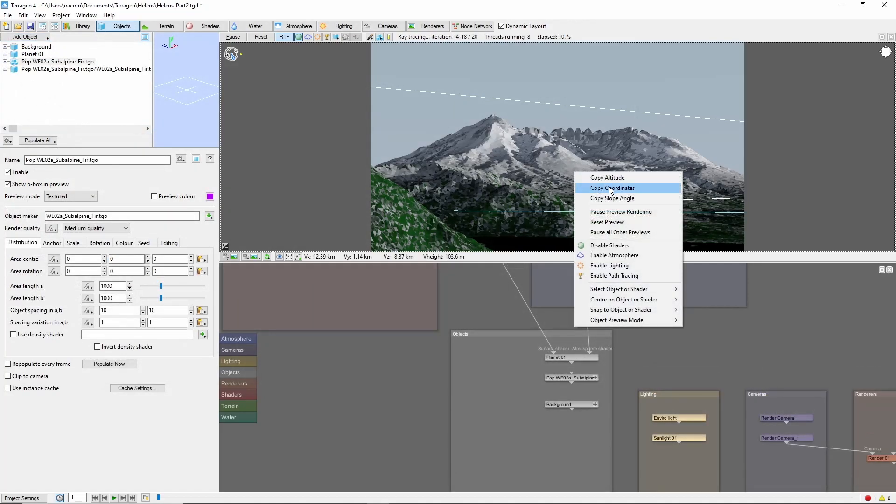
left_click(611, 189)
left_click(200, 259)
left_click(243, 276)
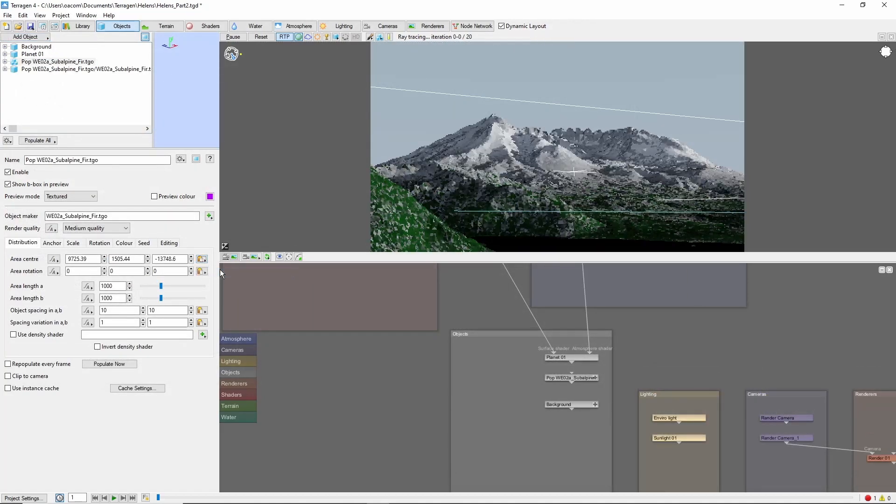
type("0")
left_click(120, 298)
type("0")
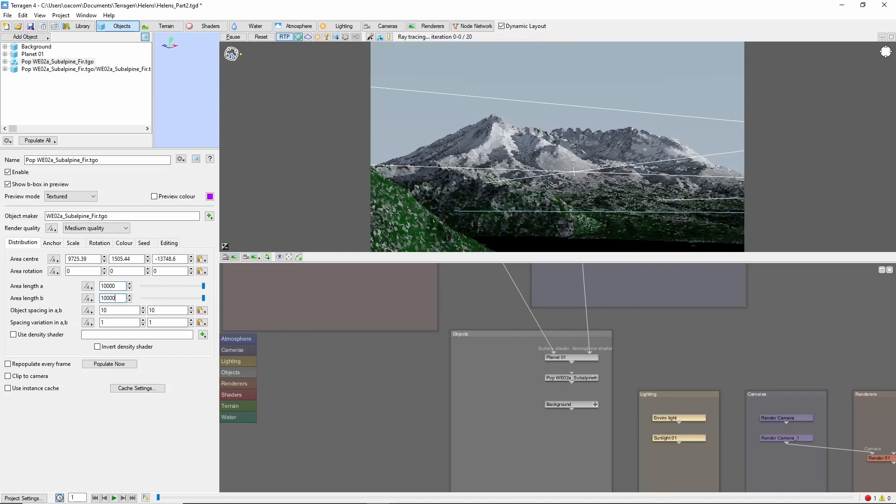
Step: Set the fir population's object spacing to 3 and its spacing variation to 2 in both directions
key("Tab")
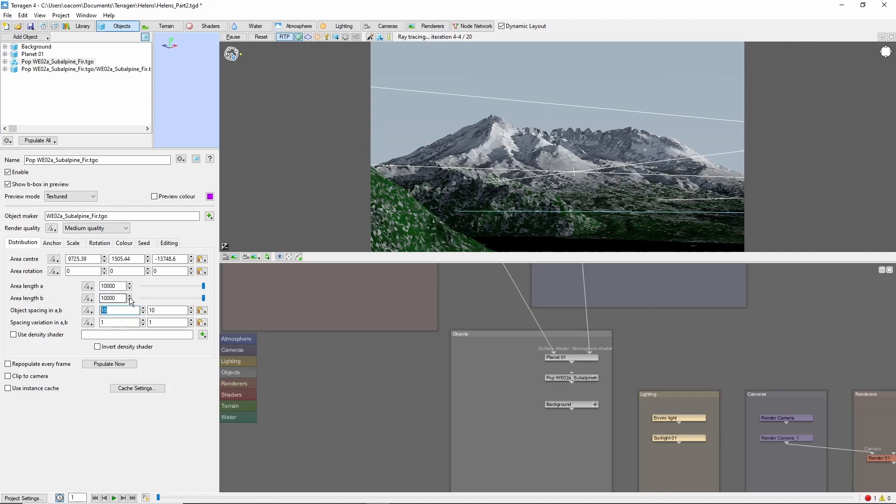
key("Tab")
type("3")
key("Tab")
type("2")
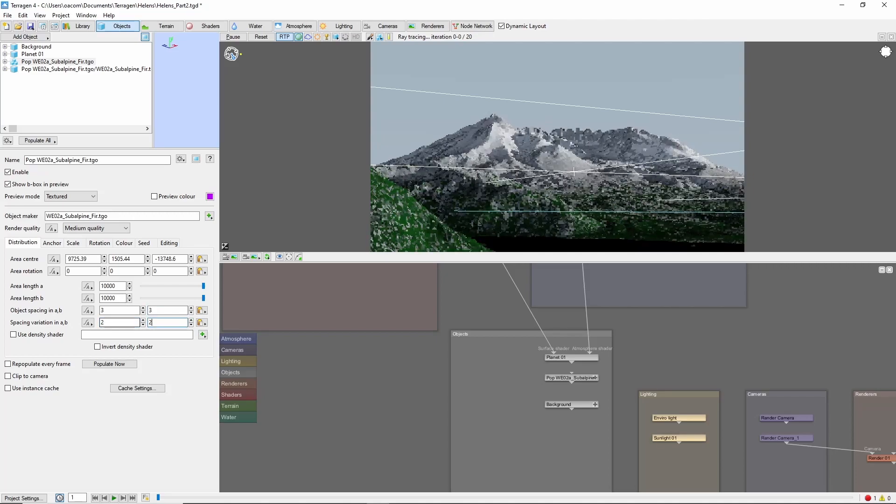
Step: Give the firs a minimum scale of 0.8 and a maximum scale of 1.2
left_click(72, 244)
left_click_drag(81, 259, 68, 257)
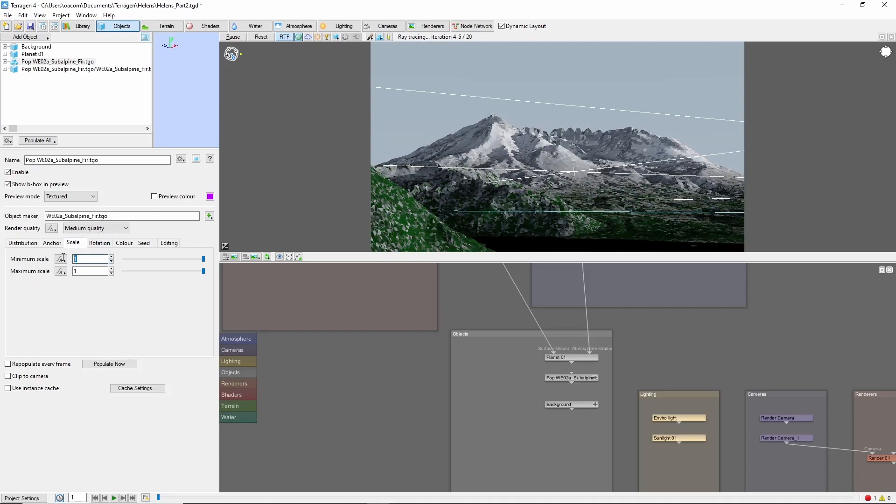
type("0.8")
key("Tab")
type("1.2")
Step: Enable the fir population's density shader and create a new Distribution shader v4 for it
left_click(25, 243)
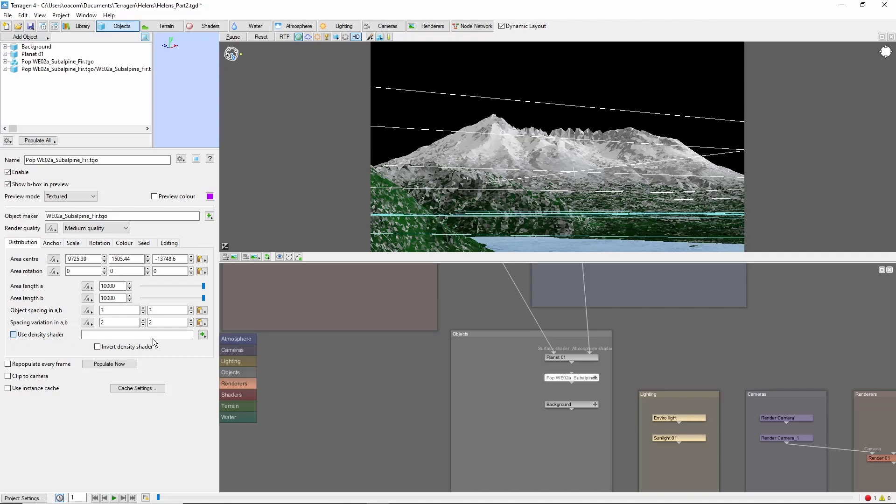
left_click(203, 335)
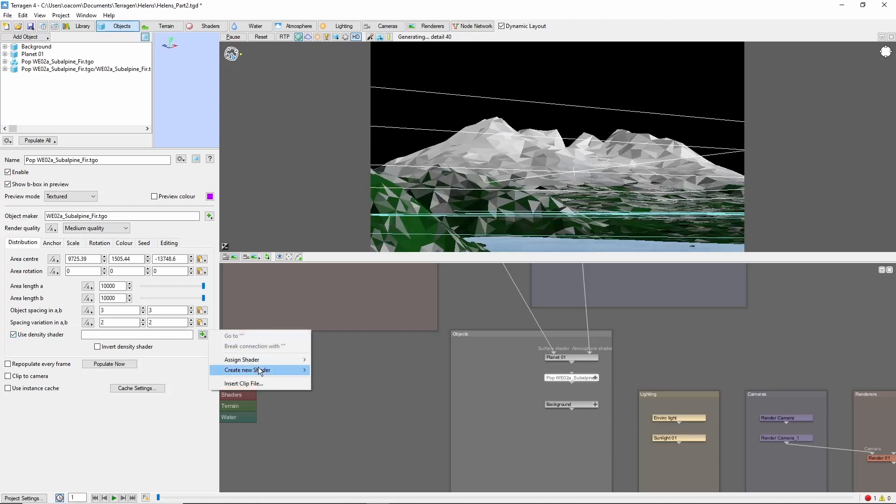
mouse_move(259, 367)
mouse_move(385, 366)
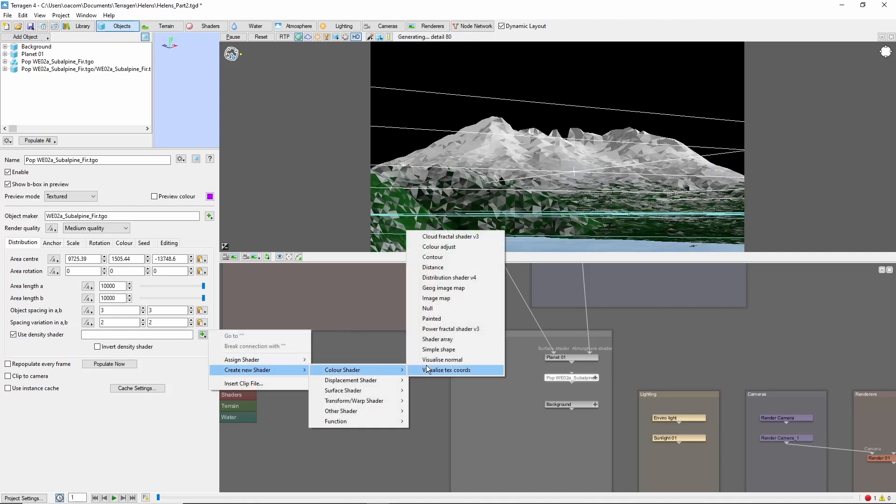
left_click(459, 277)
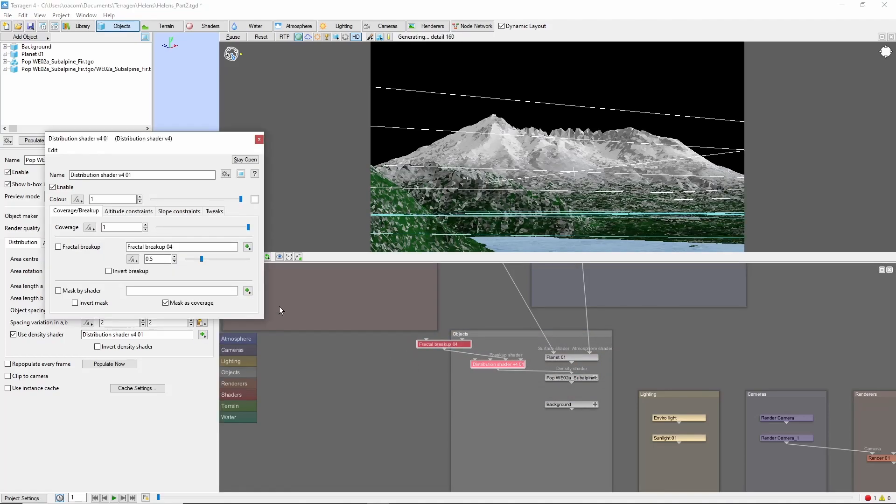
Step: Limit the distribution shader's maximum altitude to 1485.1, copied from the mountain slope in the preview
left_click(128, 211)
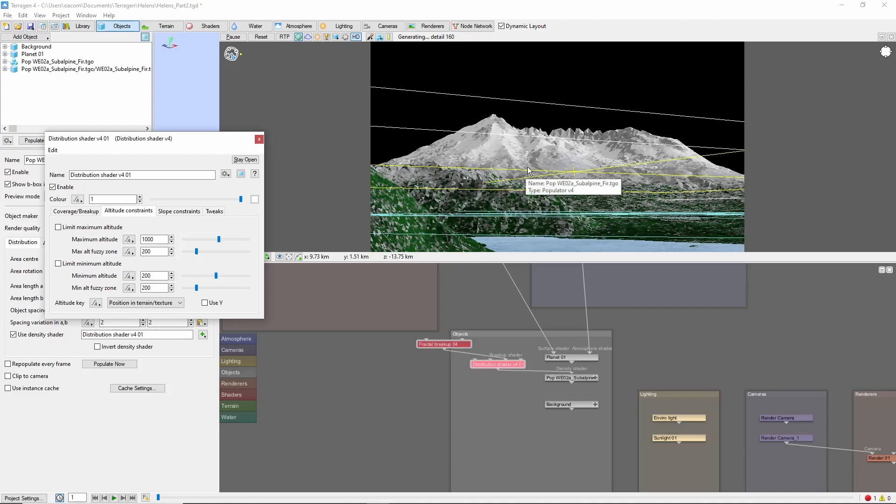
right_click(517, 172)
left_click(537, 179)
double_click(150, 239)
key("ctrl+v")
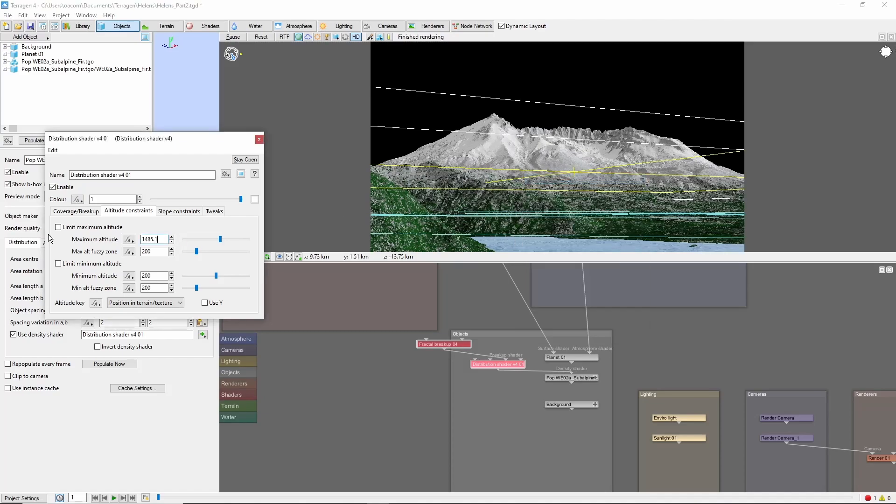
left_click(58, 226)
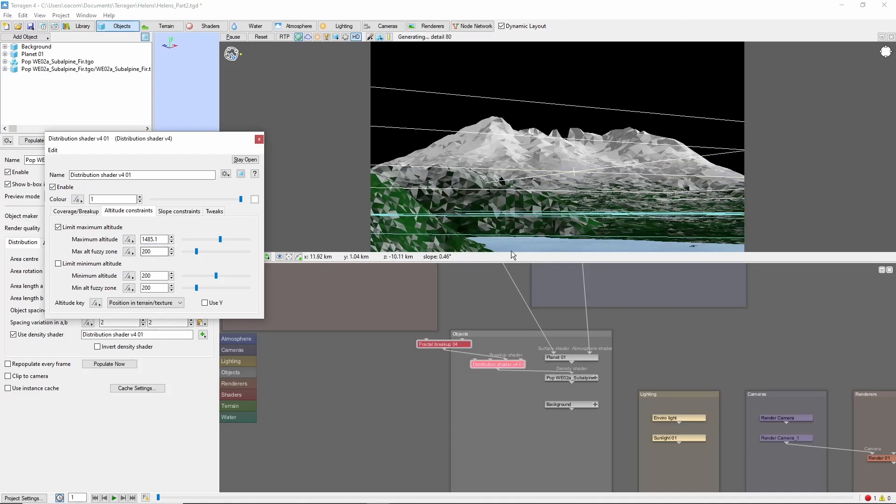
Step: Limit the distribution shader's minimum altitude to 1042.3, copied from the lake surface in the preview
right_click(600, 237)
left_click(620, 244)
left_click(58, 263)
double_click(150, 276)
key("ctrl+v")
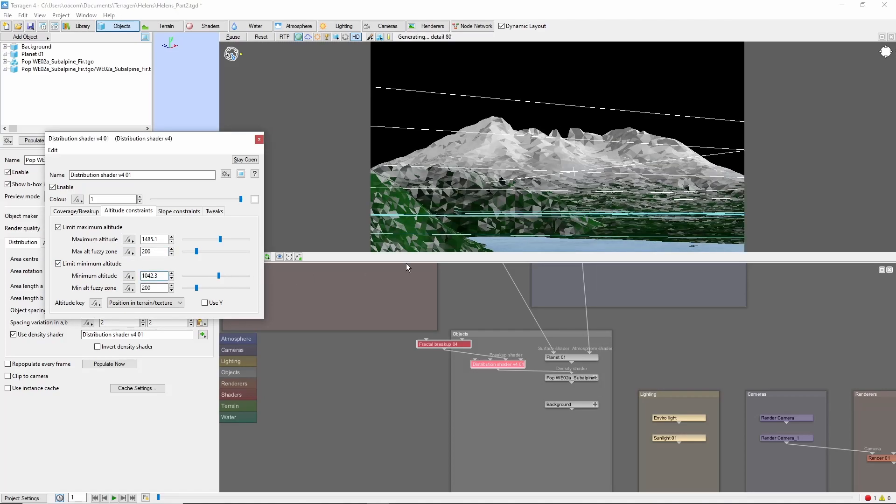
Step: Set the minimum altitude fuzzy zone to 3 and the maximum altitude fuzzy zone to 300, with Use Y enabled for altitude
double_click(155, 287)
type("3")
left_click_drag(145, 251, 124, 255)
type("3")
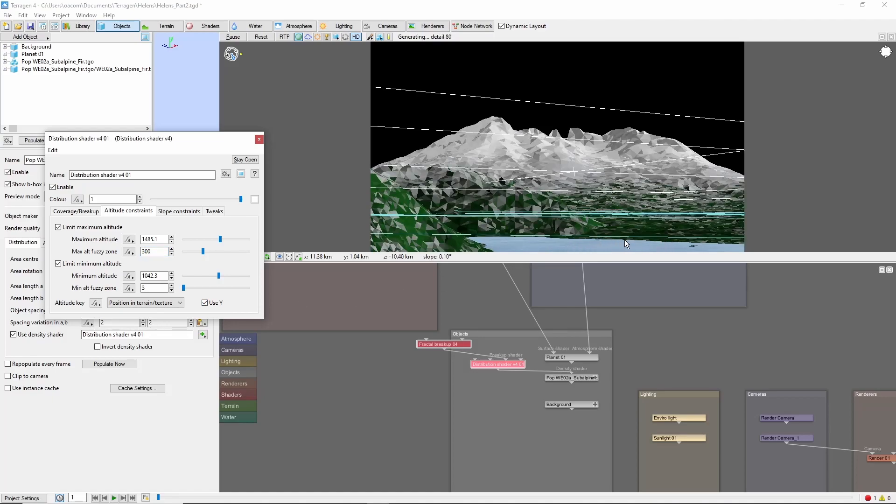
Step: Limit the distribution shader's maximum slope angle to 60 with a fuzzy zone of 10
left_click(183, 211)
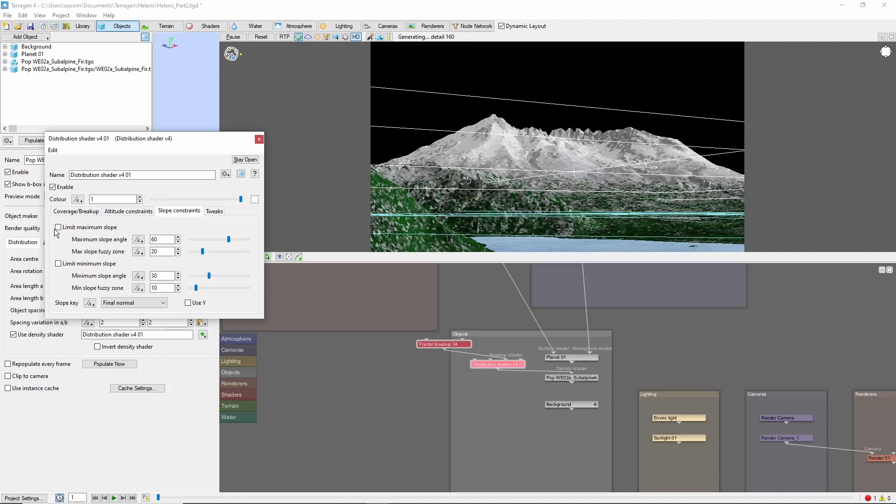
left_click_drag(155, 252, 103, 252)
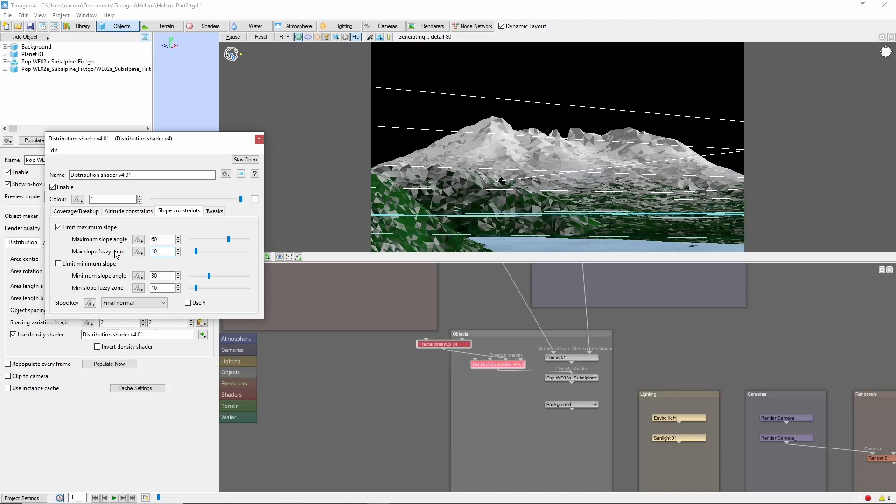
Step: Set the distribution shader's coverage to 0.1 and populate the firs
left_click(94, 211)
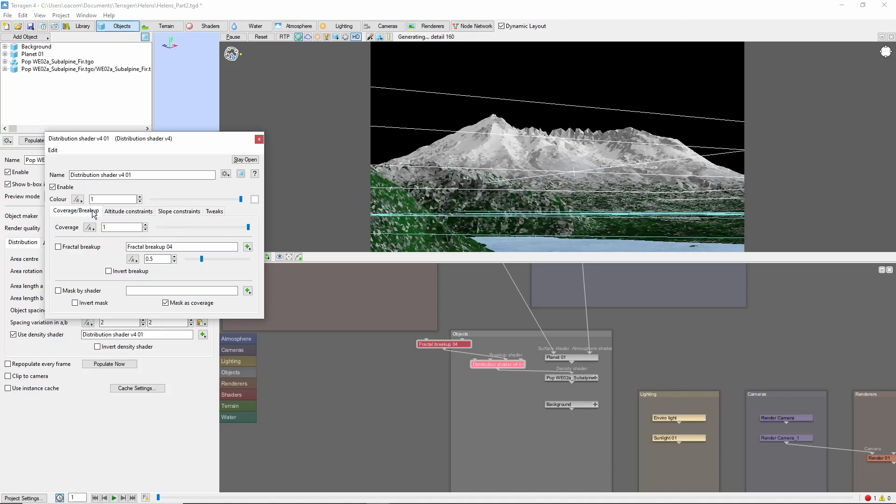
type("0.1")
left_click(394, 222)
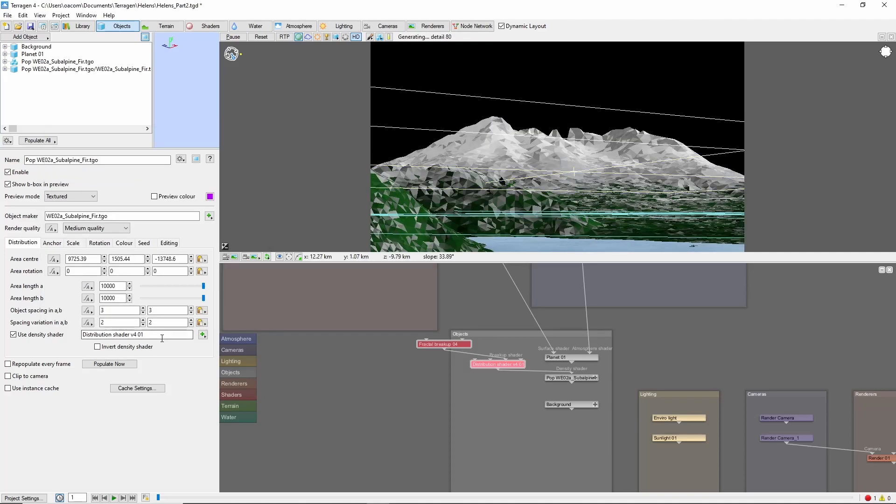
left_click(126, 364)
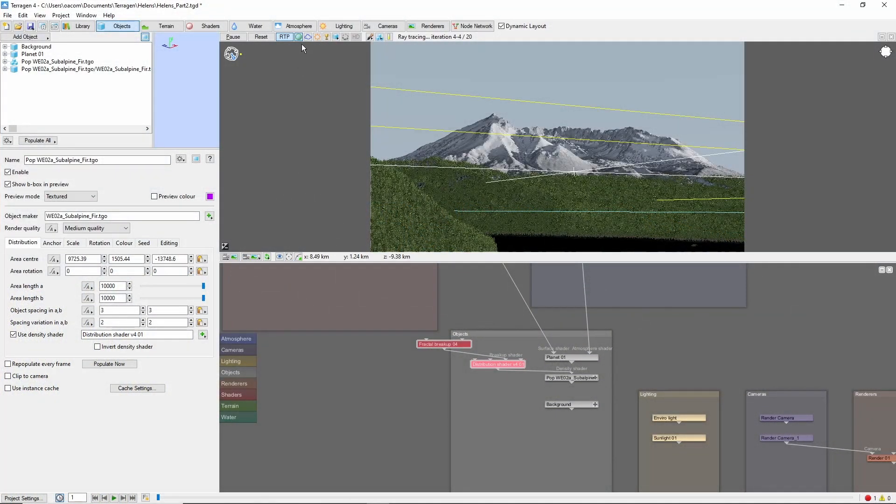
Step: Enable the atmosphere in the preview and add a mid-level Altocumulus Castellanus, Large cloud layer
left_click(308, 36)
left_click(296, 26)
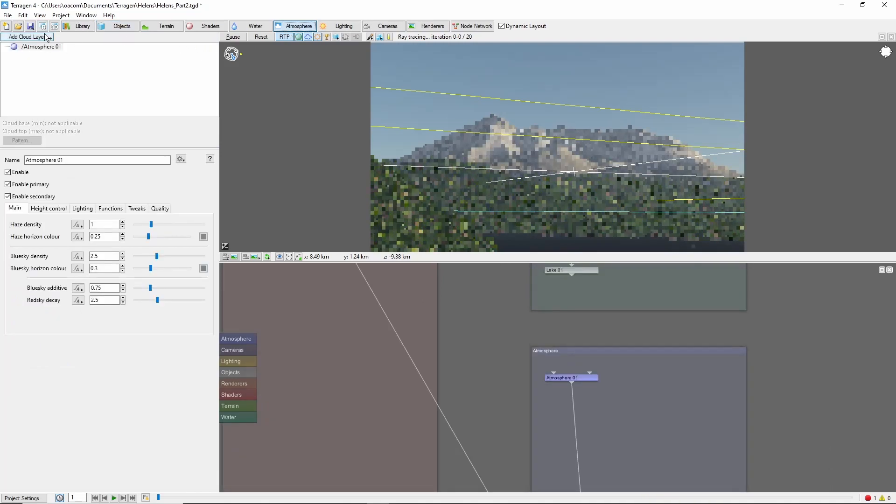
left_click(47, 37)
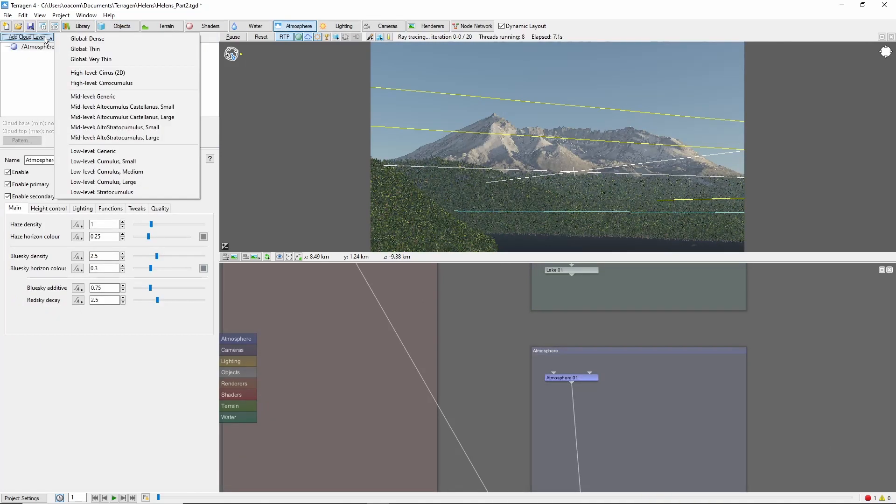
left_click(181, 117)
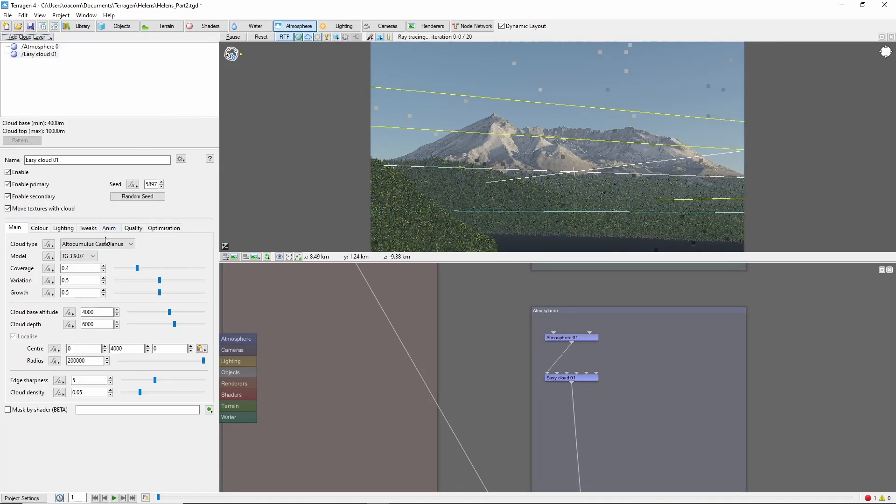
Step: Switch the Altocumulus cloud layer to model TG 3.9.04 with a coverage of 0.35 and a cloud density of 0.15
left_click(93, 256)
left_click(92, 266)
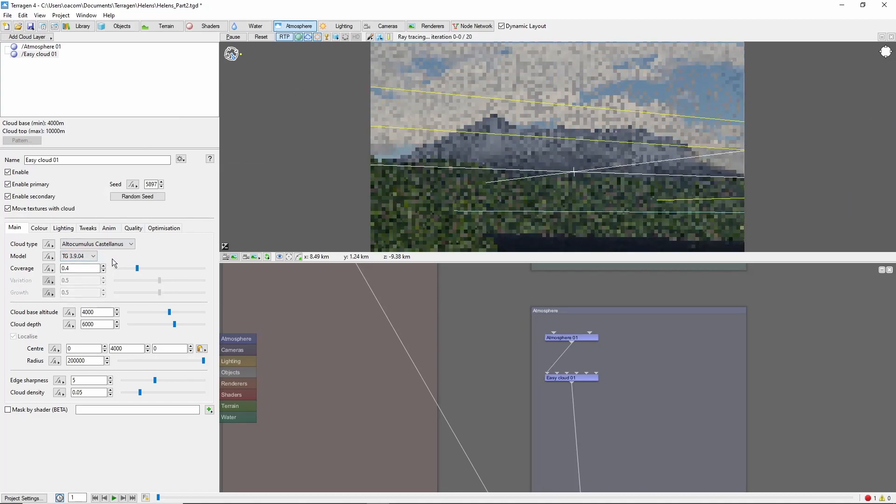
double_click(82, 268)
type("0.35")
key("Return")
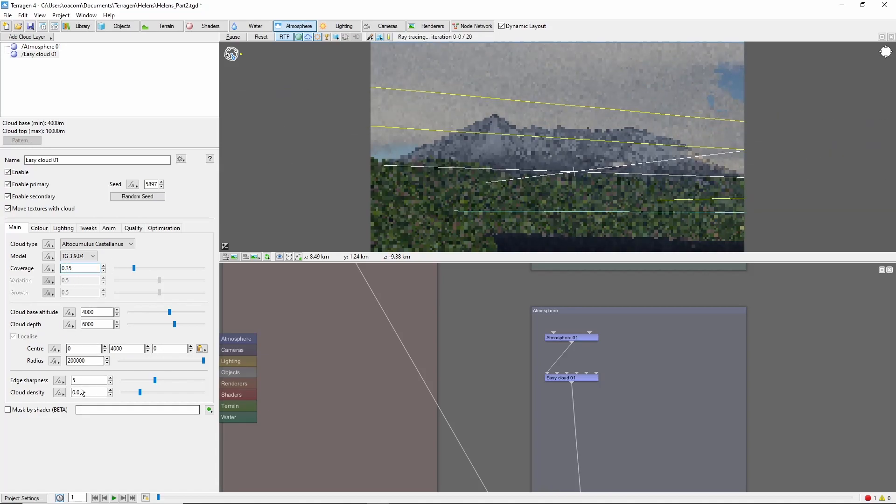
left_click(79, 393)
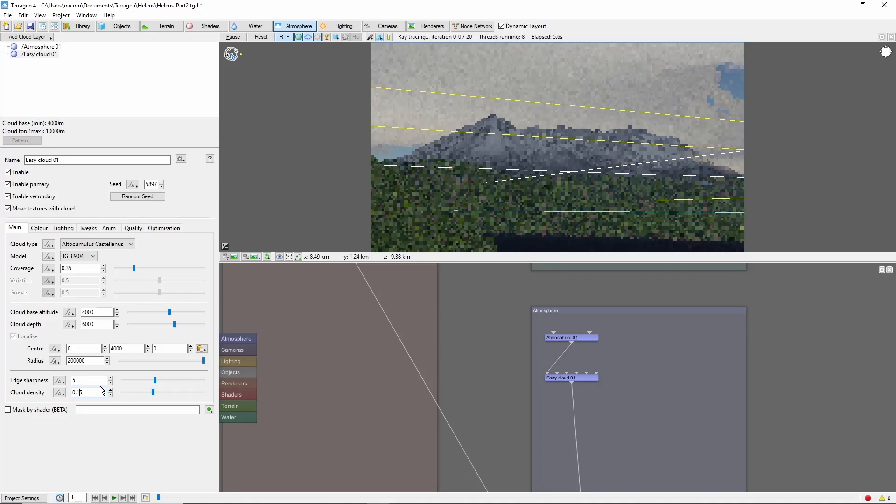
Step: Try a random seed for the Altocumulus cloud layer and set its seed to 2355
left_click(138, 196)
double_click(152, 185)
type("2355")
key("Return")
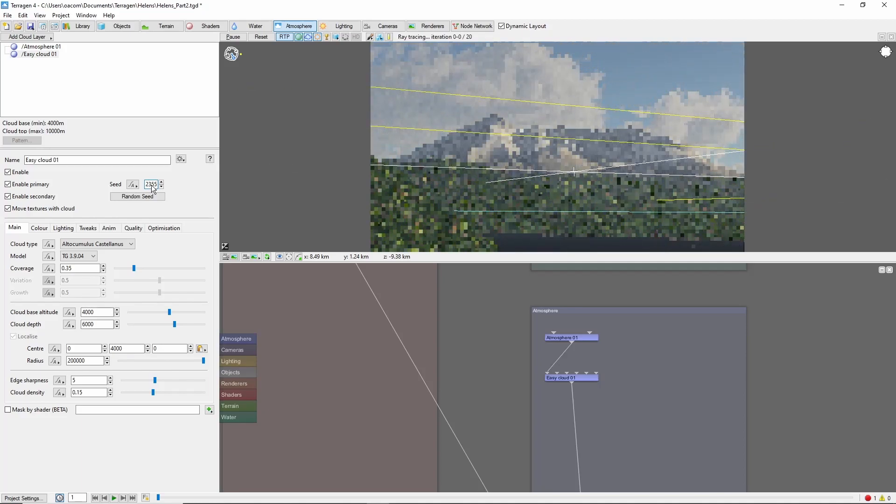
Step: Add a high-level Cirrus (2D) cloud layer to the atmosphere
left_click(28, 37)
left_click(135, 74)
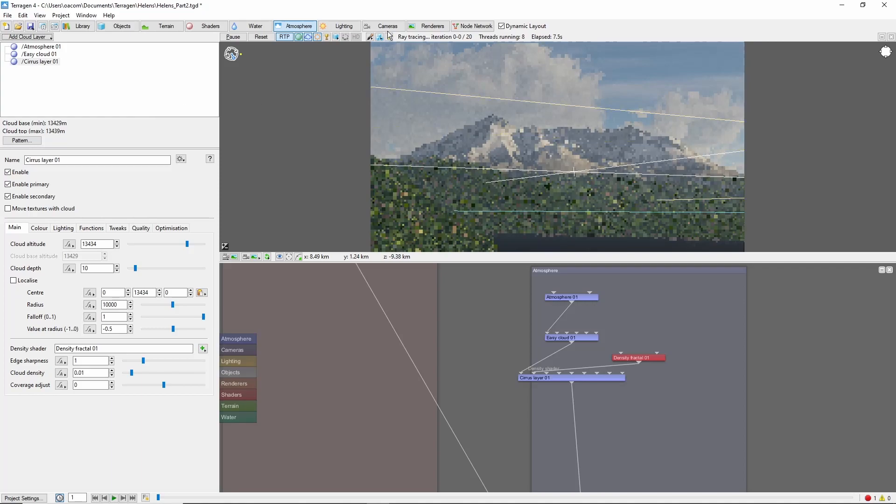
Step: Open the lighting settings of Sunlight 01
left_click(339, 27)
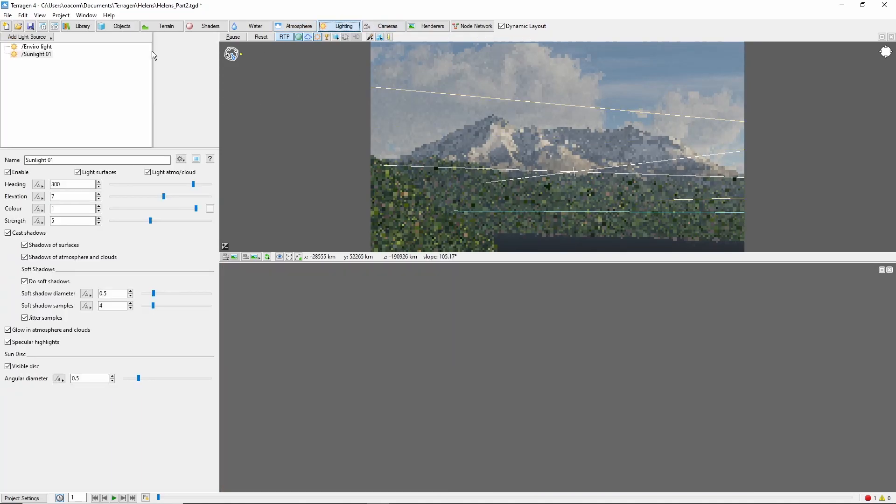